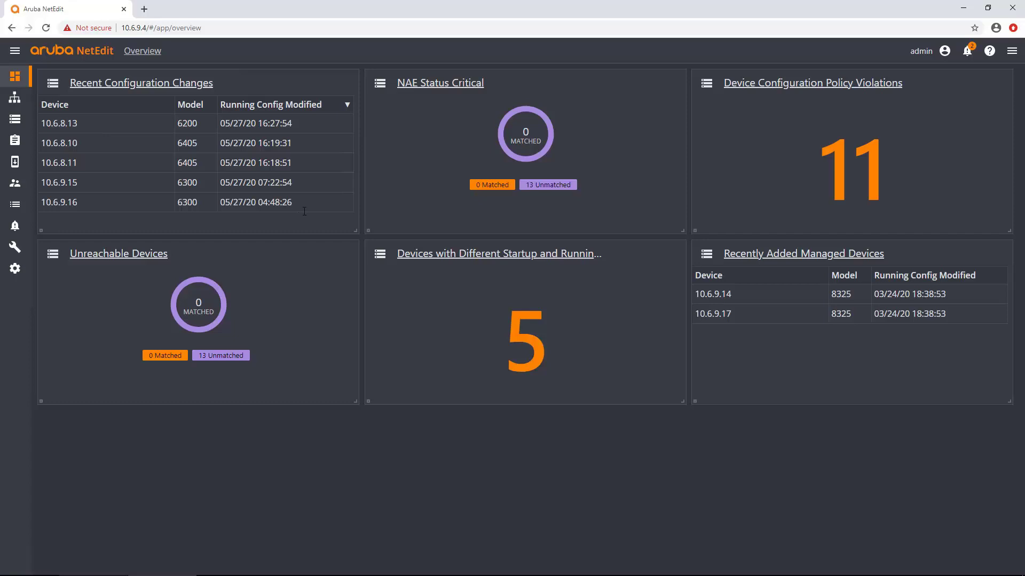
- Open the network map and search for vsx, matching the four VSX aggregation switches
click(15, 100)
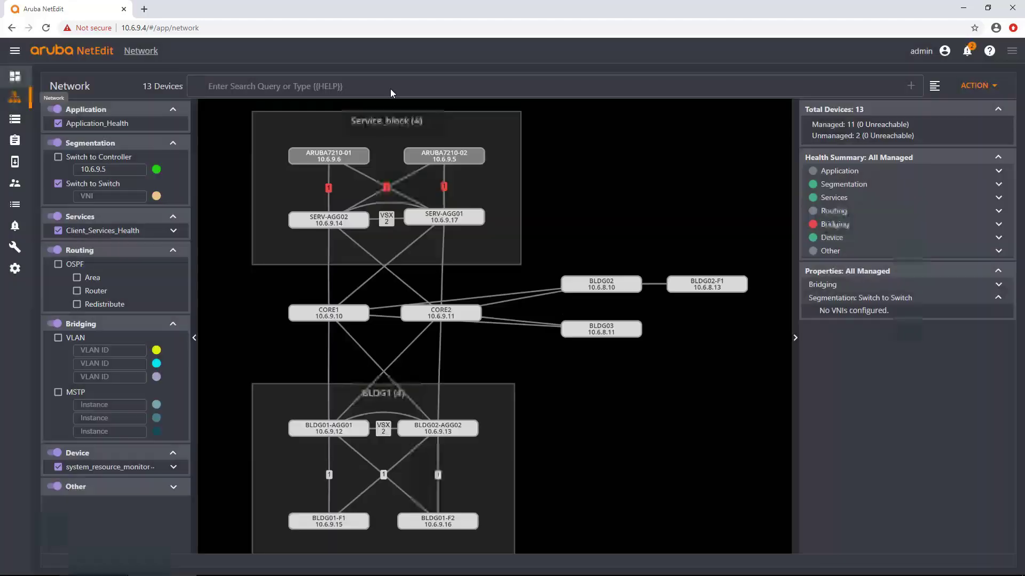
click(392, 91)
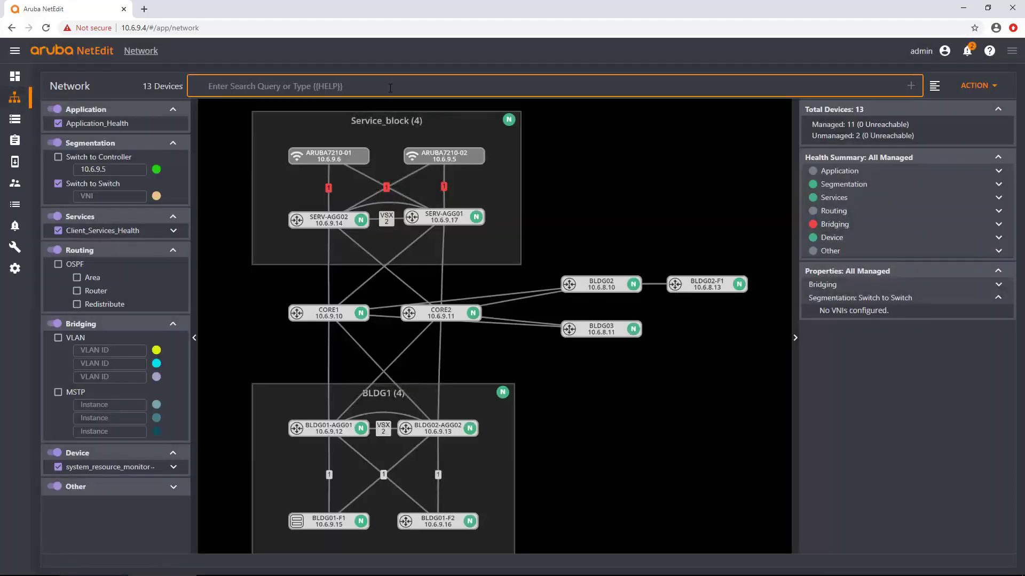
text(vsx)
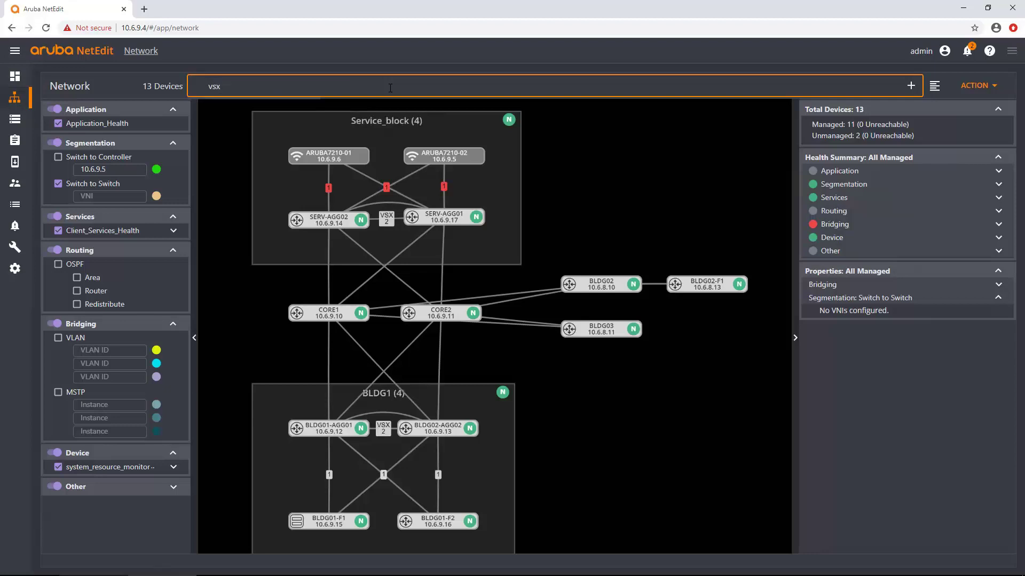
key(Return)
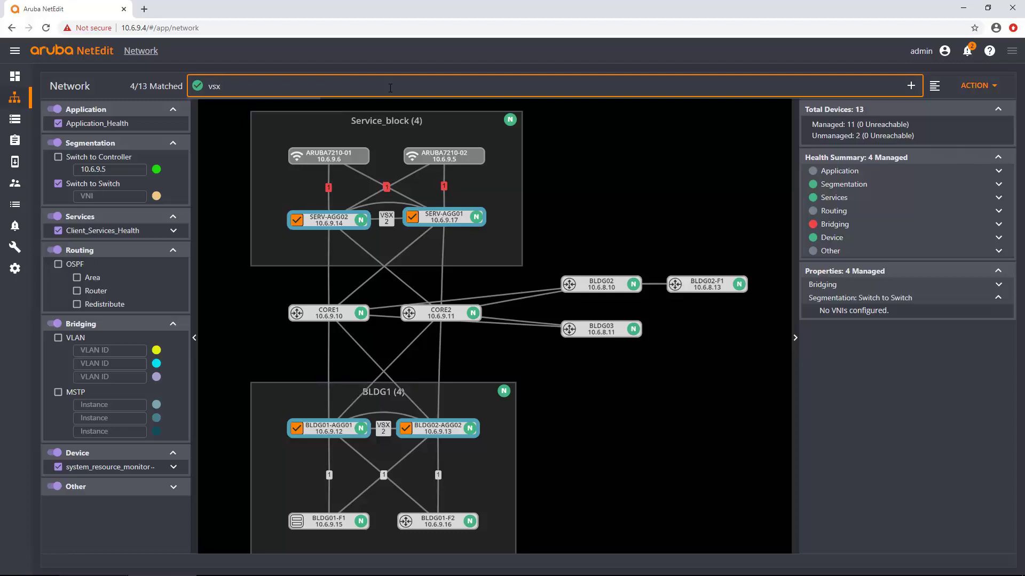
- Replace the vsx query with ACCESS:true to highlight the three access switches (3/13)
key(BackSpace)
key(BackSpace)
key(BackSpace)
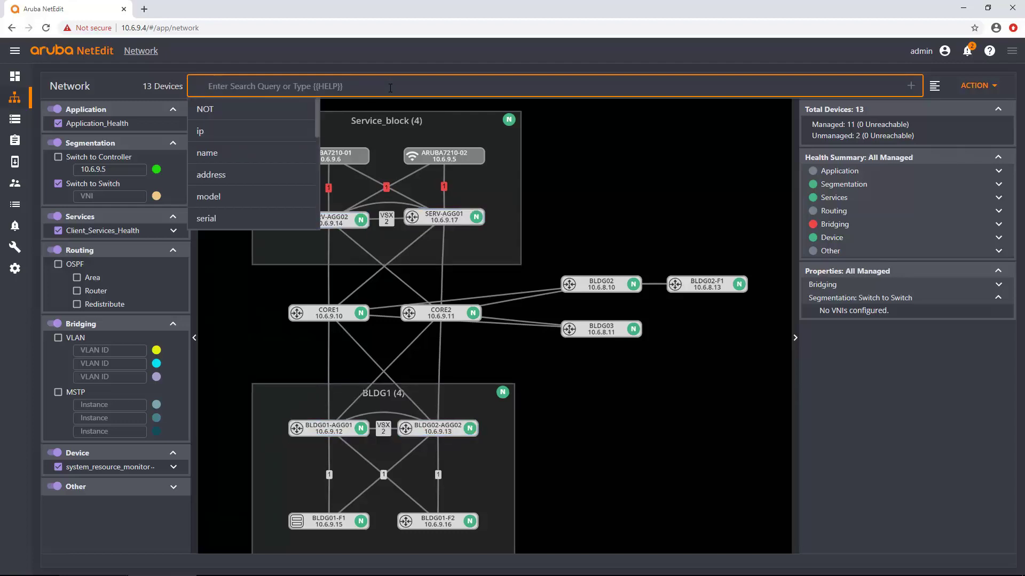
text(n)
key(BackSpace)
text(a)
key(BackSpace)
text(acc)
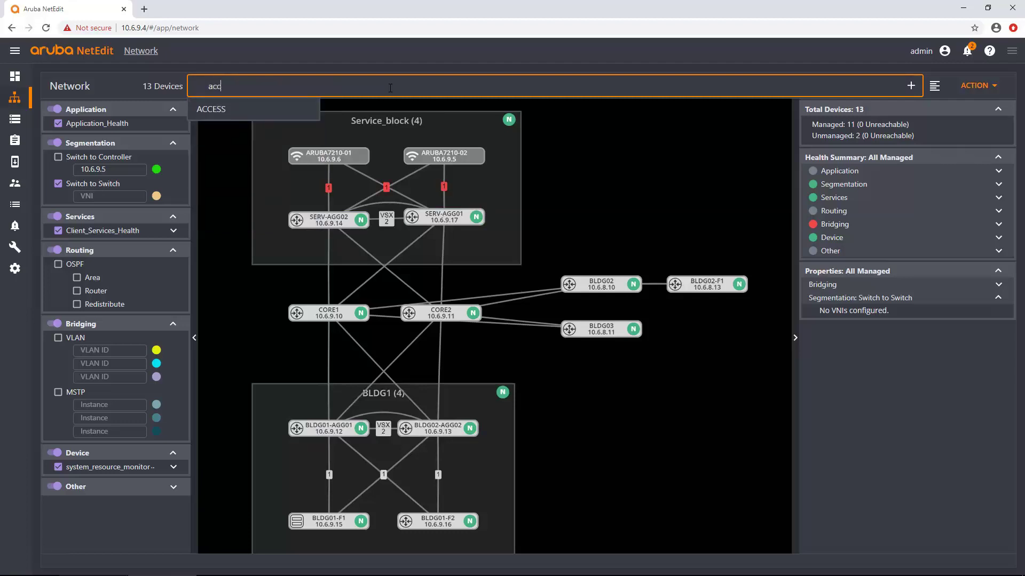
key(Down)
key(Return)
text(true)
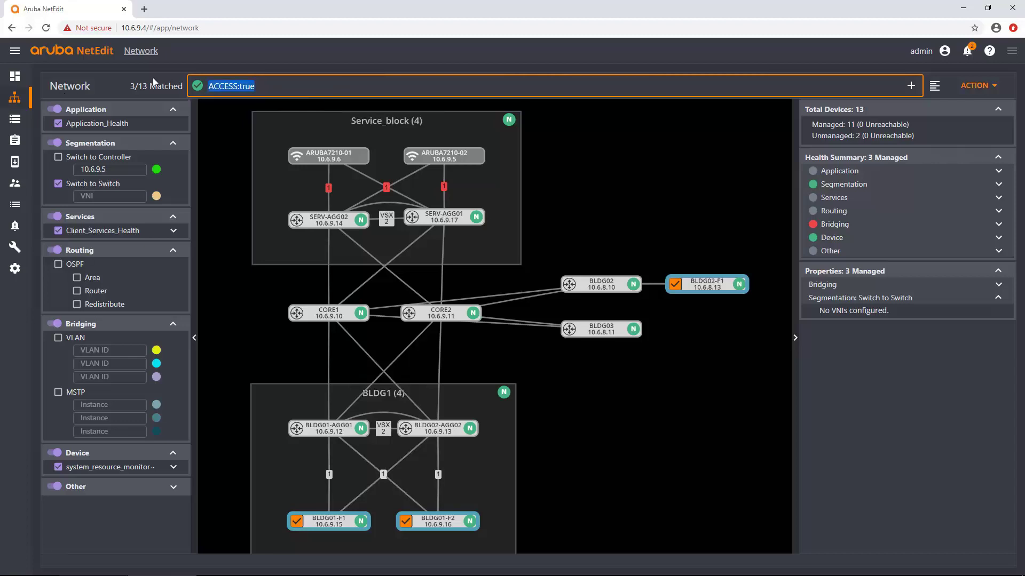
- Clear the ACCESS:true search and show the device Attributes list in Settings
click(219, 86)
click(258, 312)
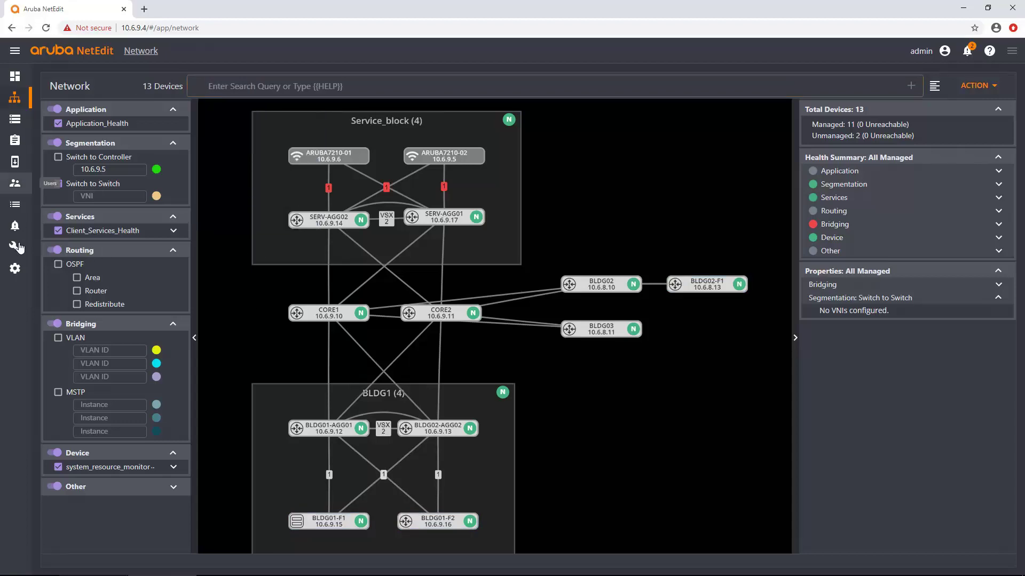
click(21, 274)
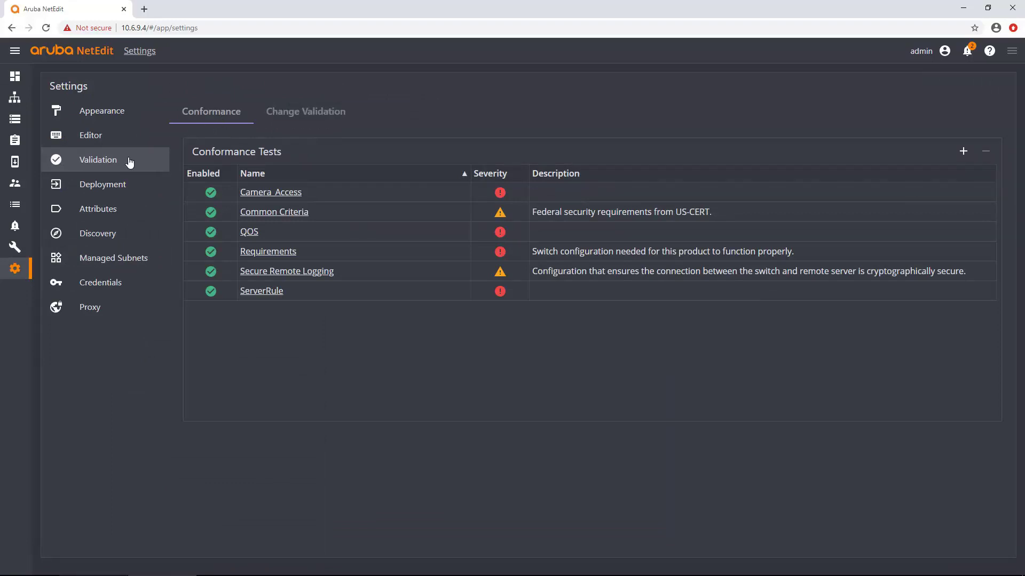
click(121, 211)
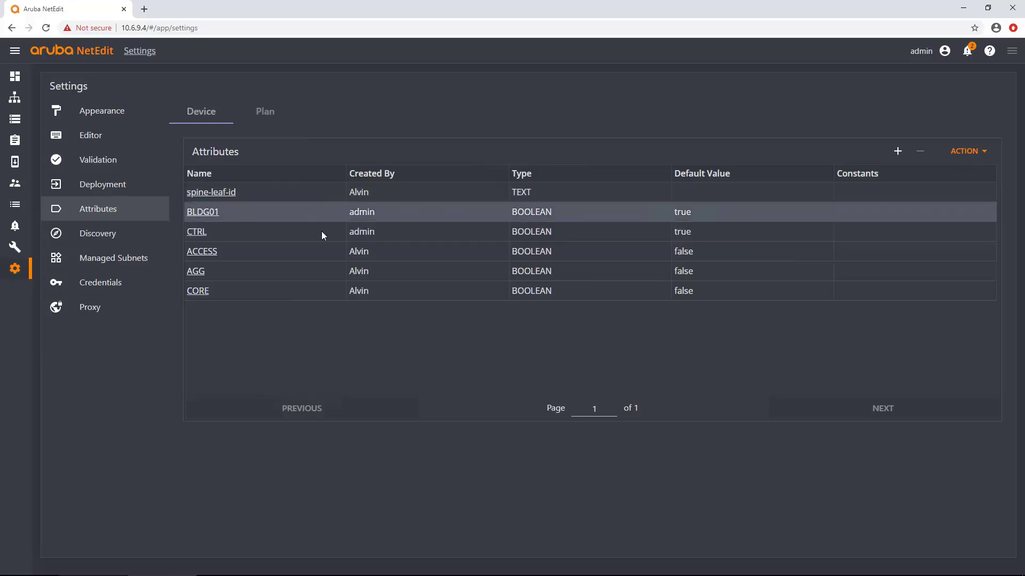
- Start a new attribute from the Attributes header to get a blank New Attribute form
drag(225, 216, 239, 247)
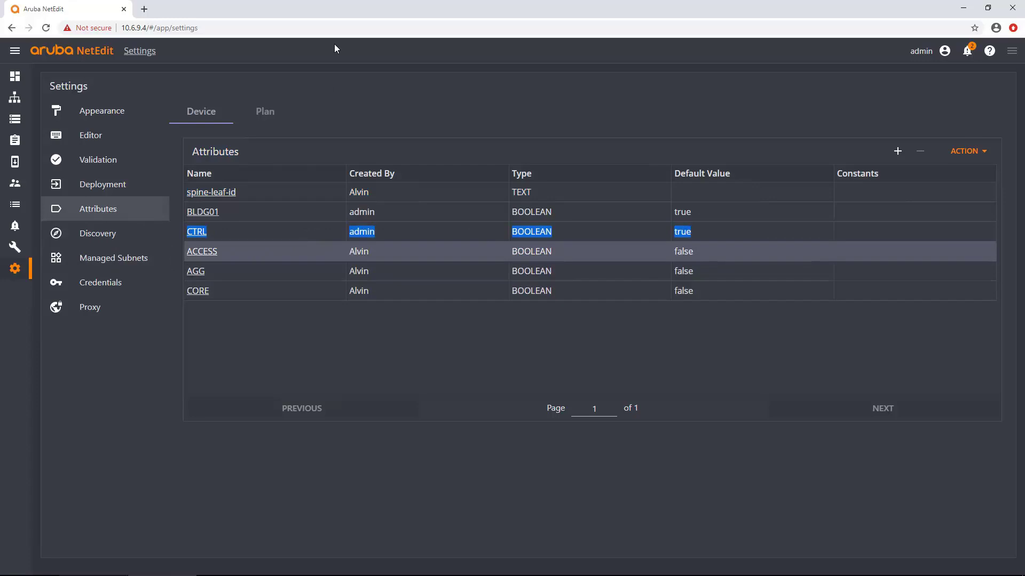
click(983, 153)
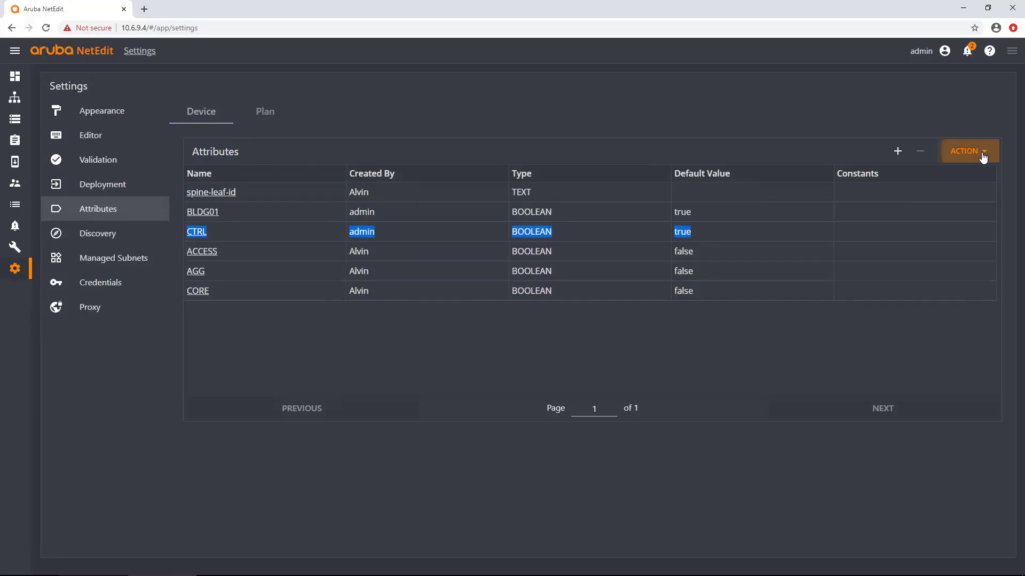
click(858, 130)
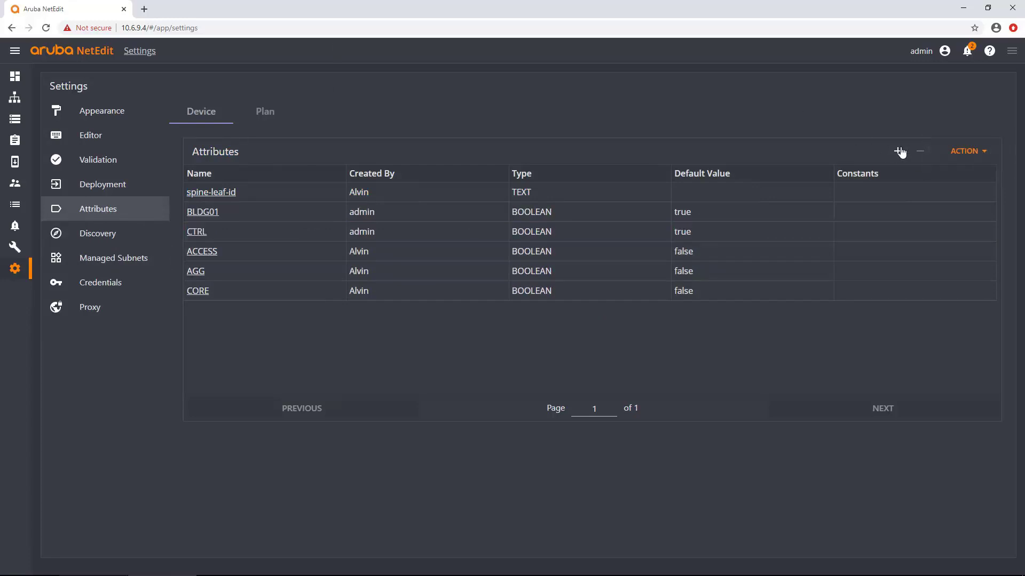
click(897, 151)
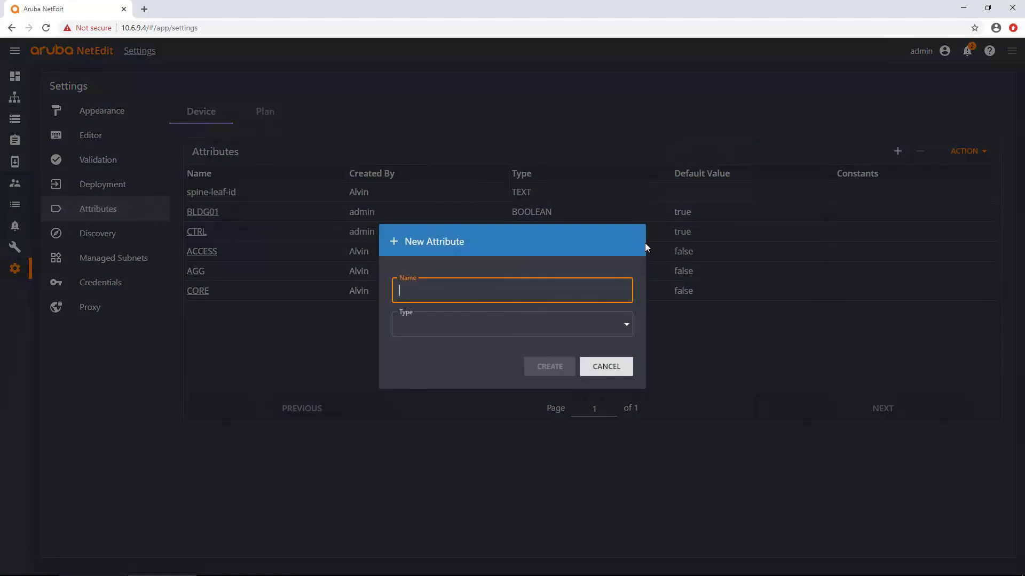
- Name the new attribute 'demo' and set its type to TEXT
click(507, 292)
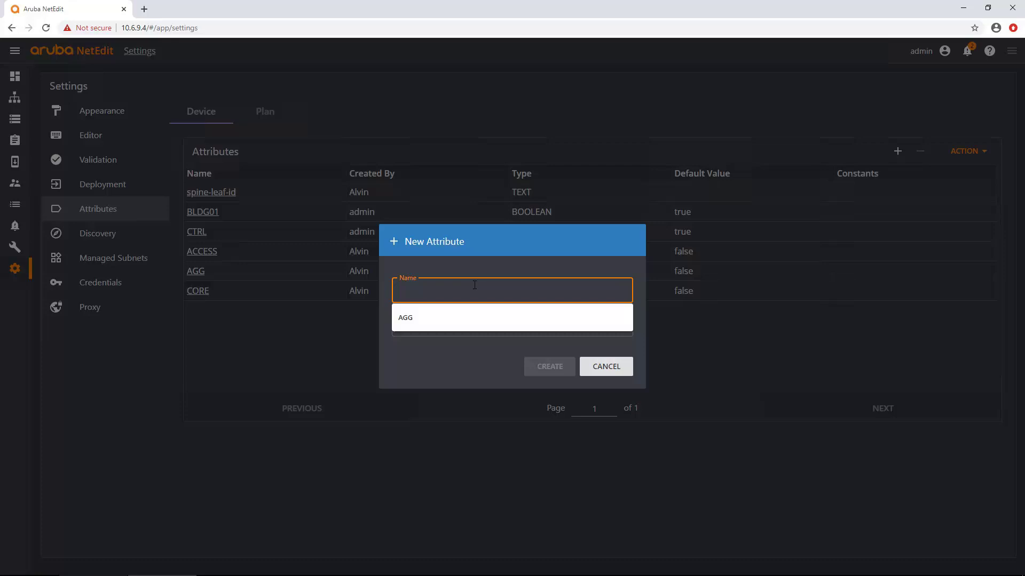
text(demo)
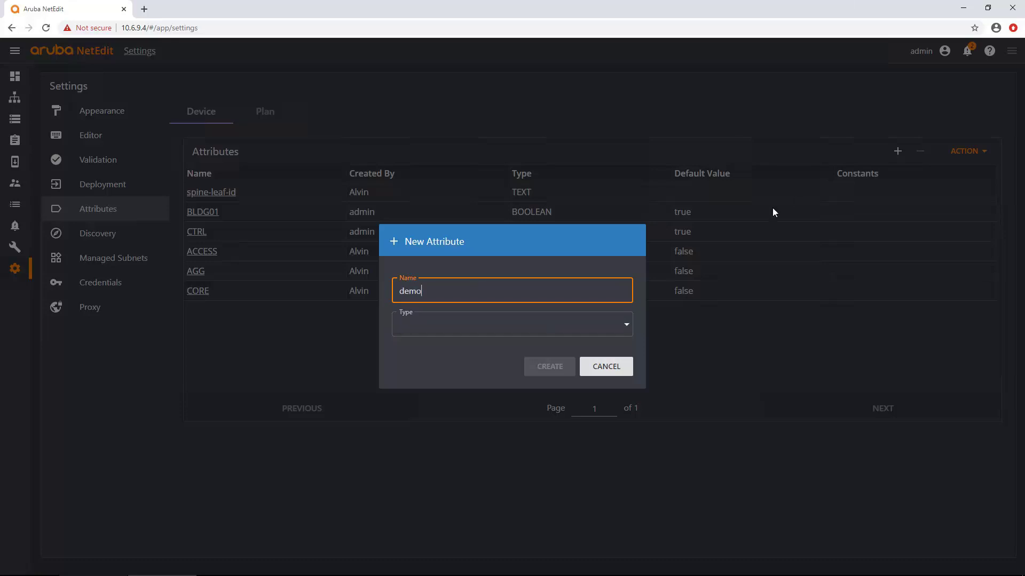
click(590, 329)
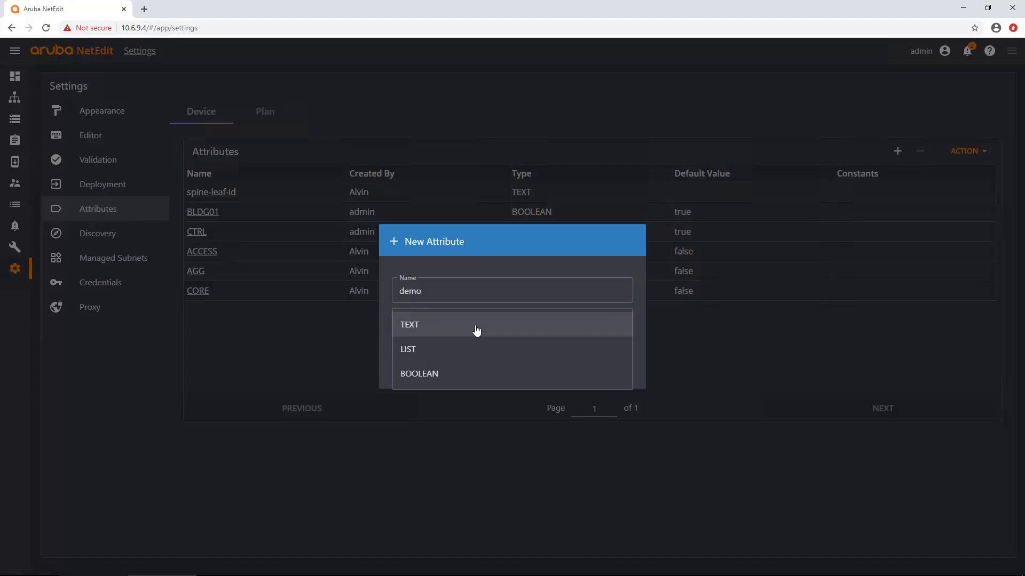
click(476, 331)
click(467, 335)
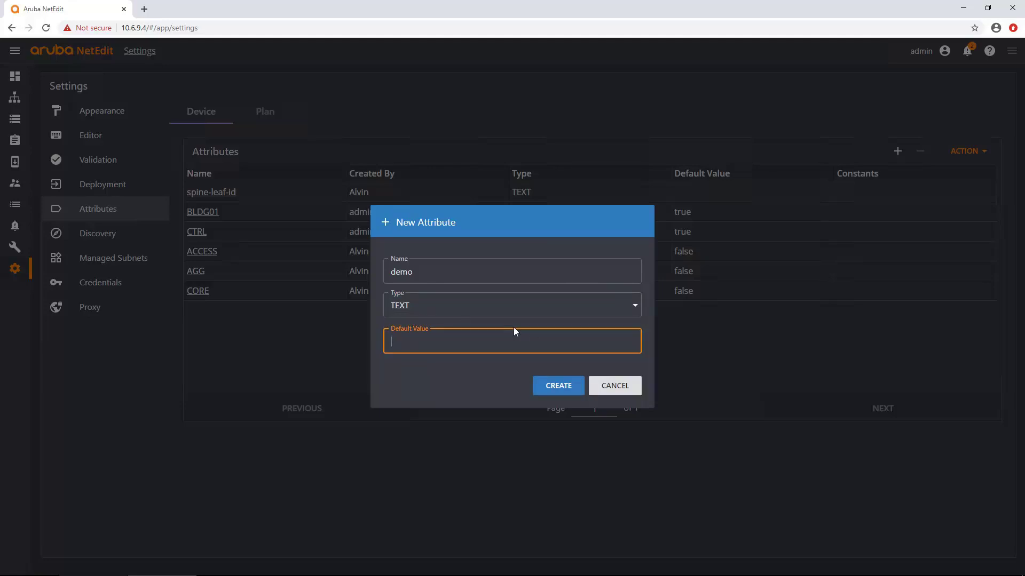
- Switch the demo attribute's type to LIST, then BOOLEAN, and cancel without saving
click(488, 312)
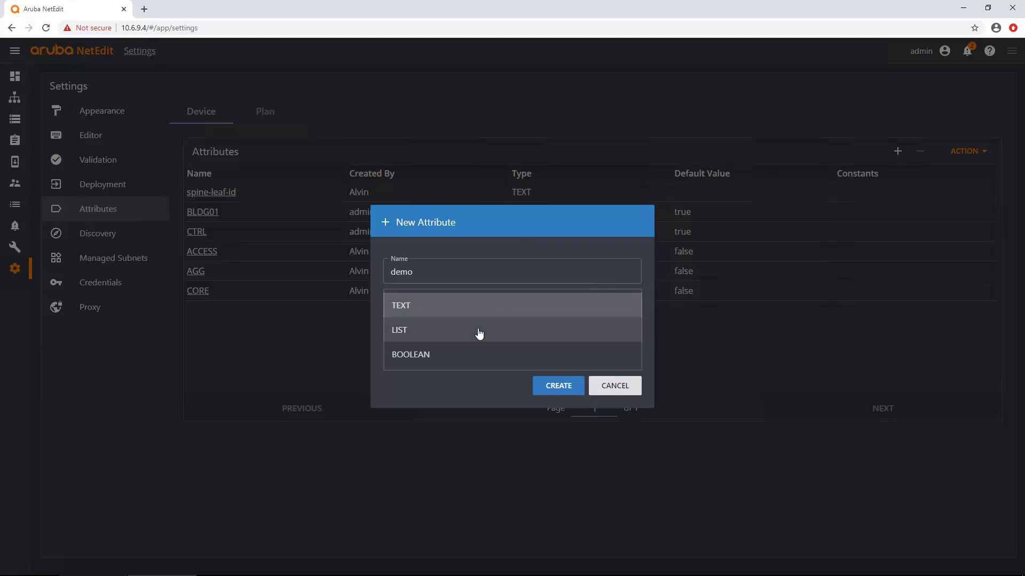
click(479, 332)
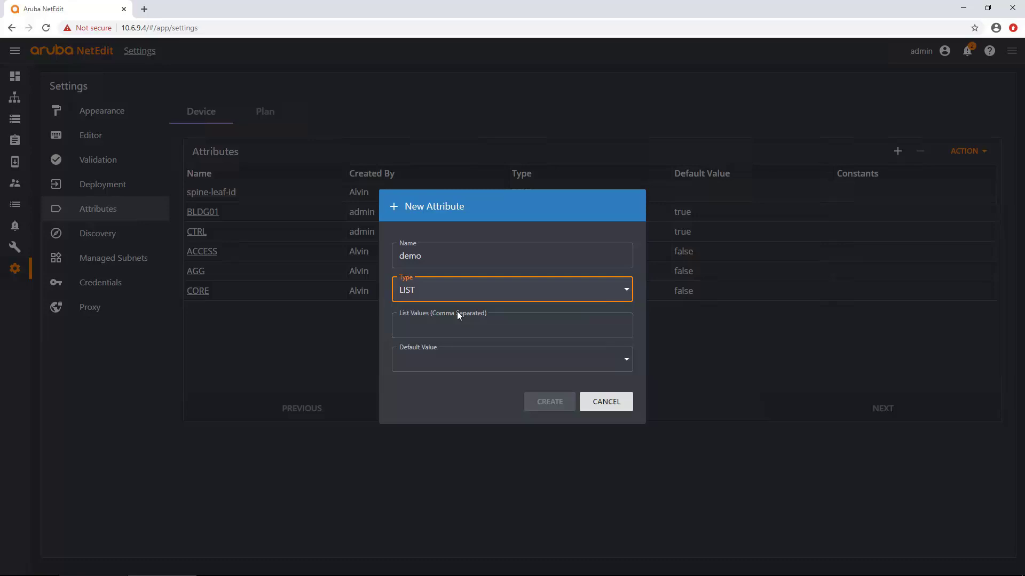
click(525, 305)
click(491, 326)
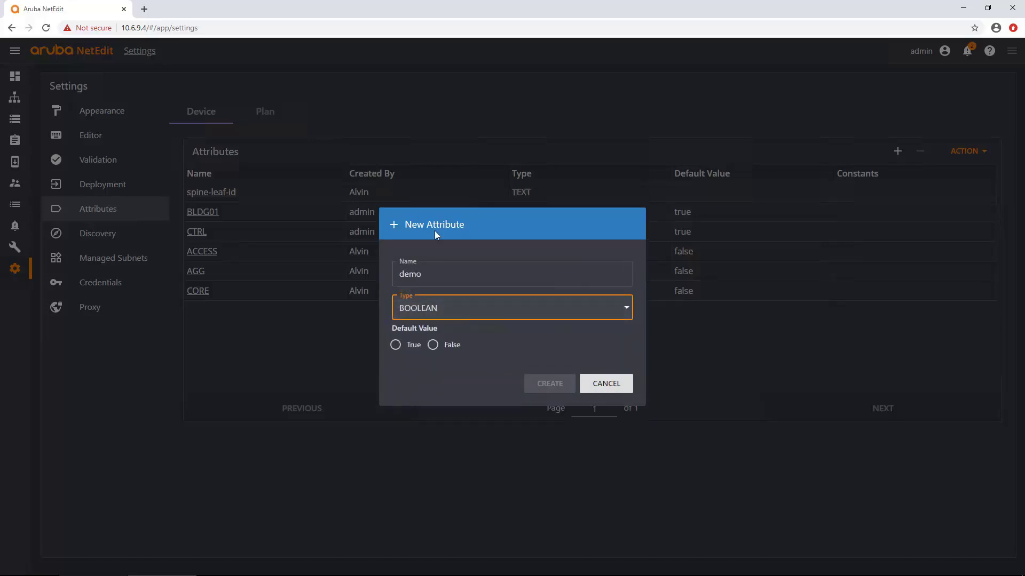
drag(432, 267, 396, 275)
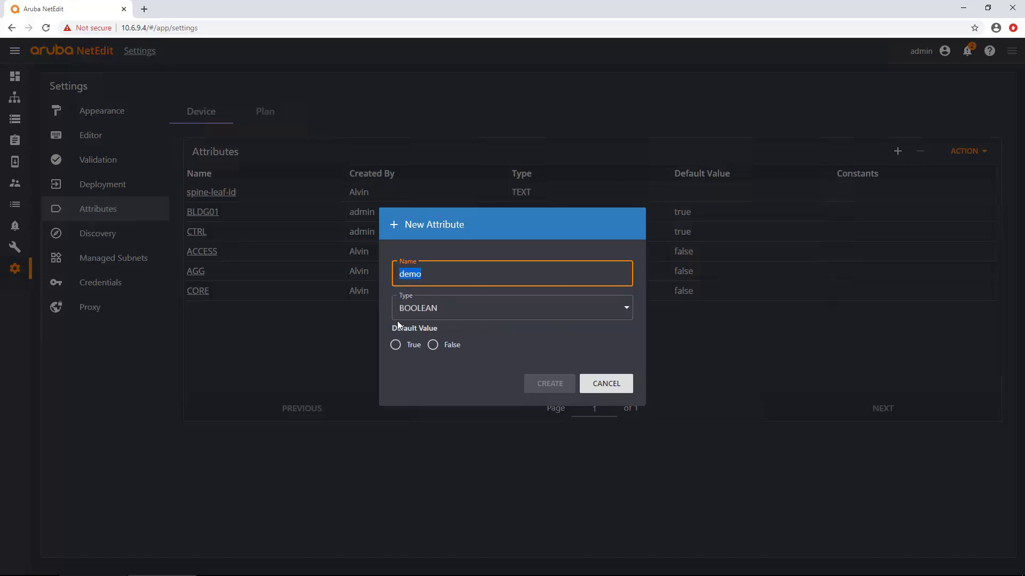
click(621, 389)
click(621, 389)
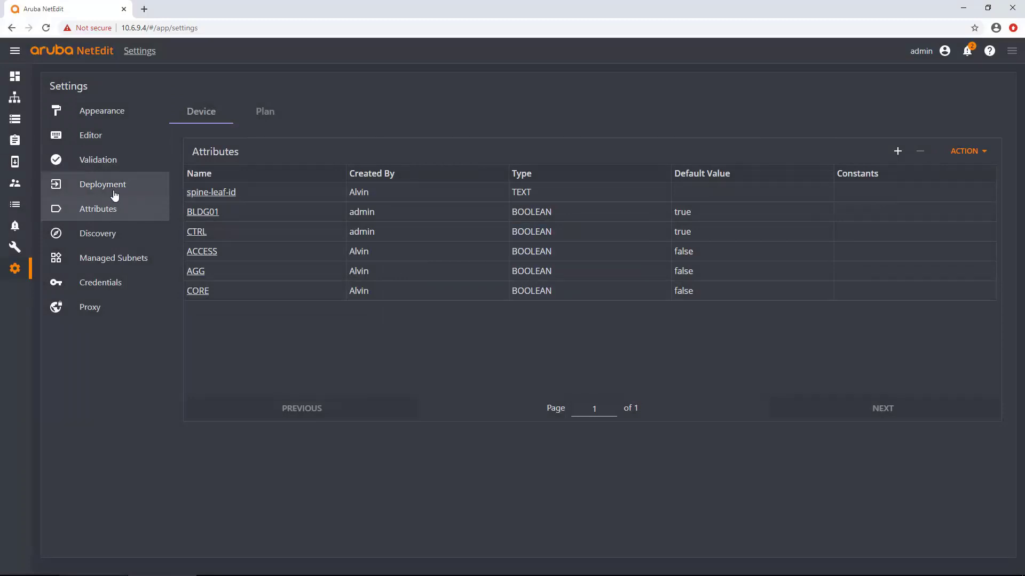
- Open the QOS conformance test from the Validation list and focus its Device Filter
click(119, 162)
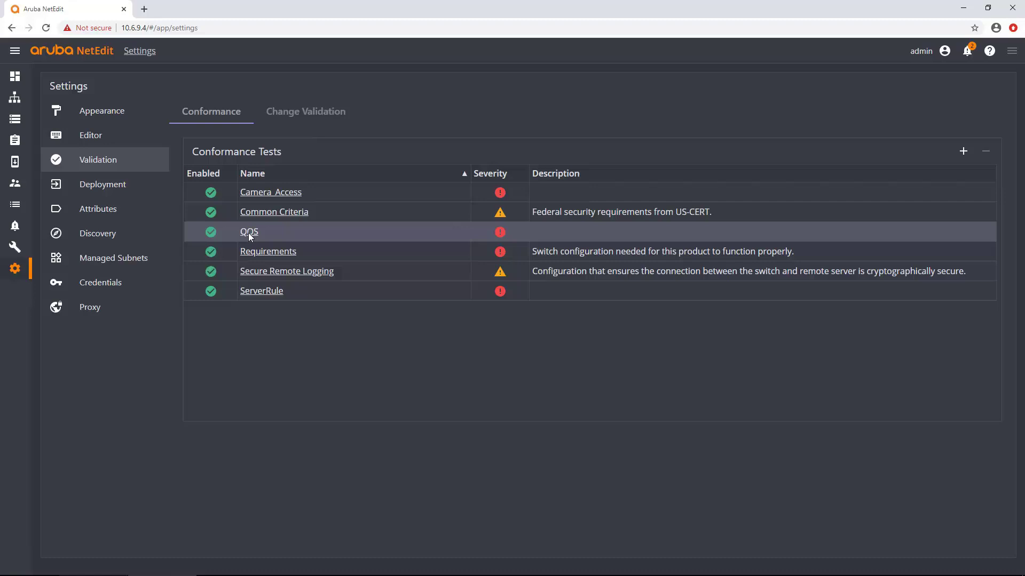
double_click(332, 240)
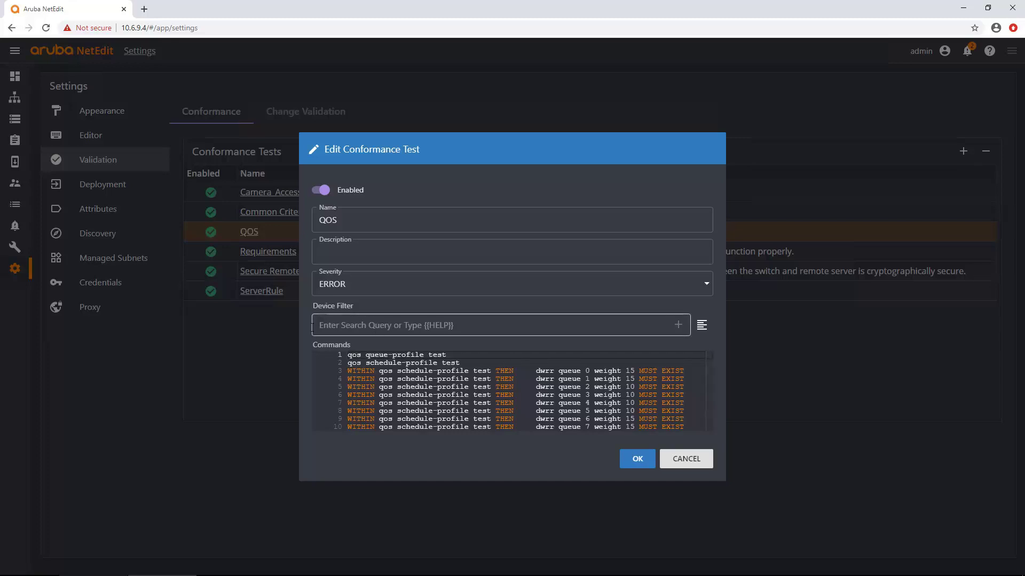
click(370, 324)
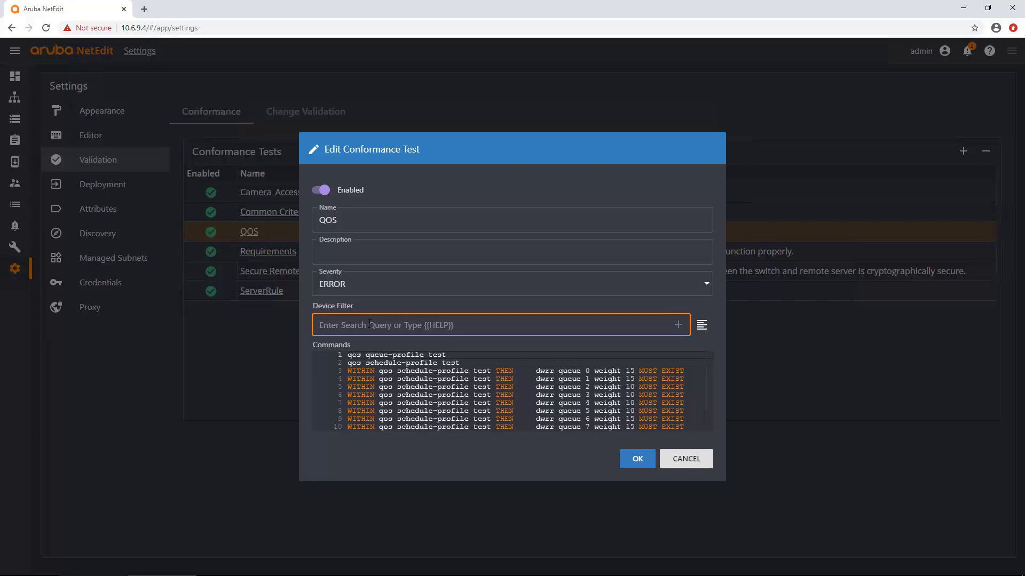
- Set the QOS test's device filter to 'ACCESS:true AND name:BLDG*' using autocomplete
text(A)
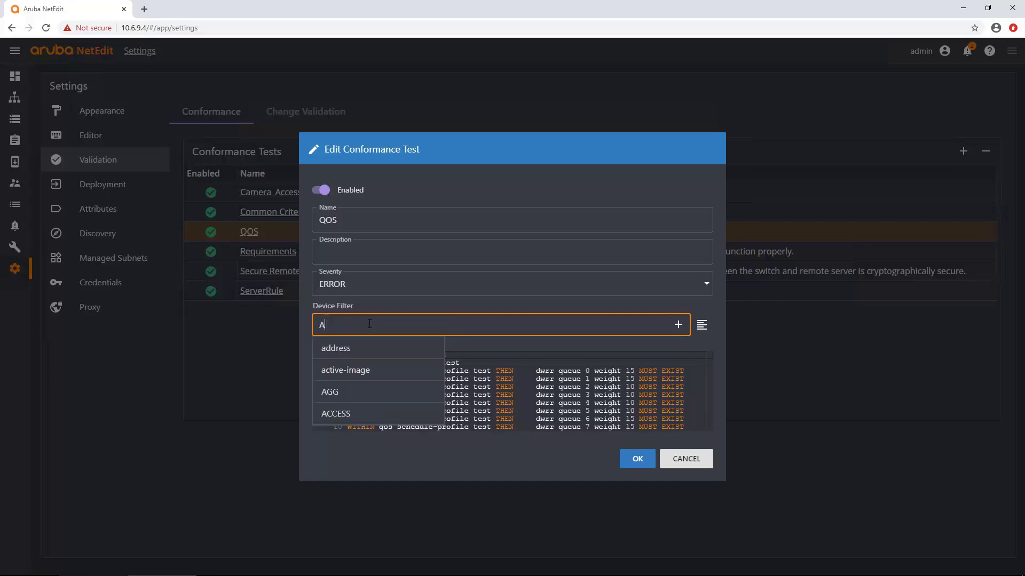
key(Down)
key(Down)
key(Down)
key(Down)
key(Return)
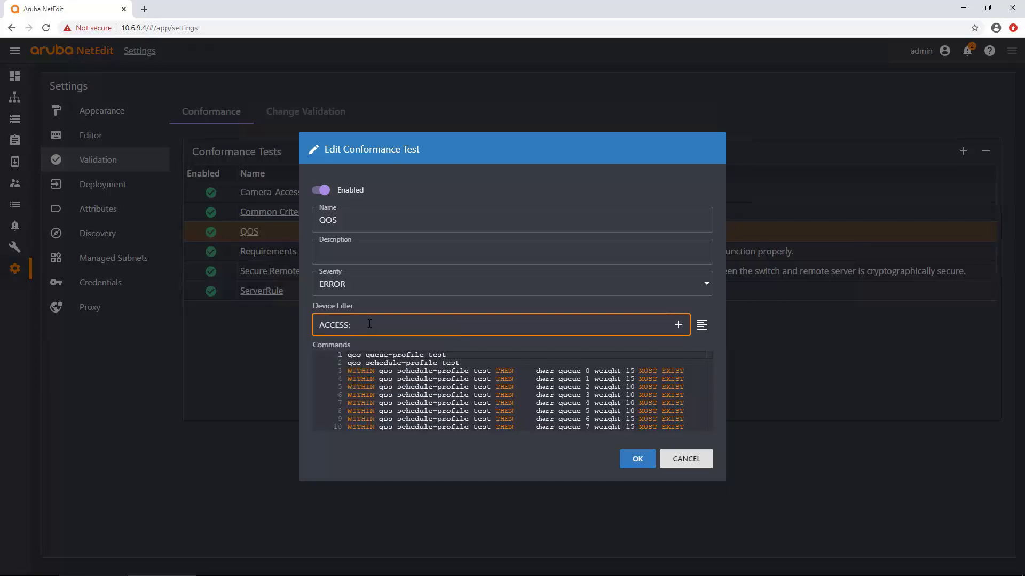
text(true AND)
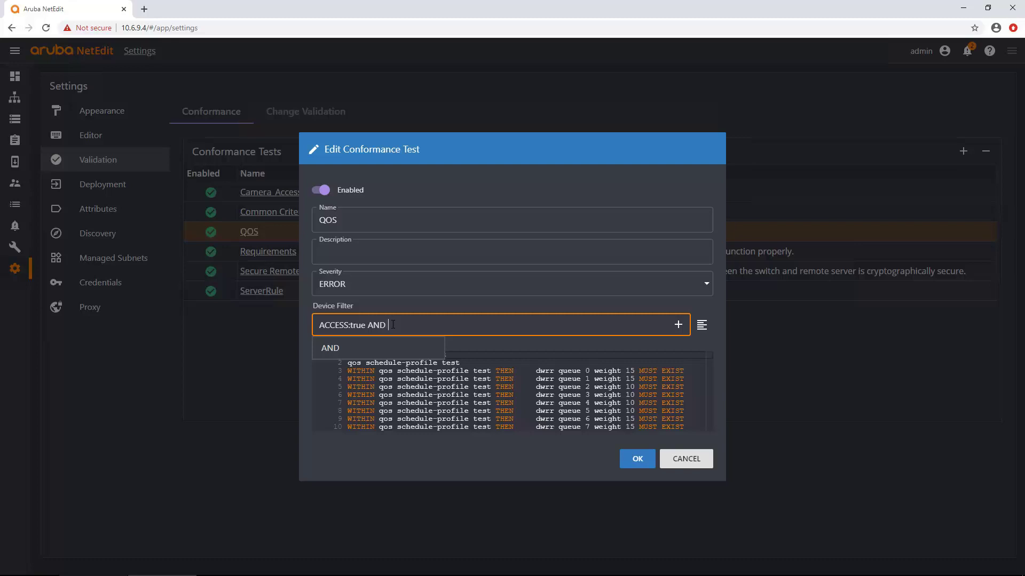
text(n)
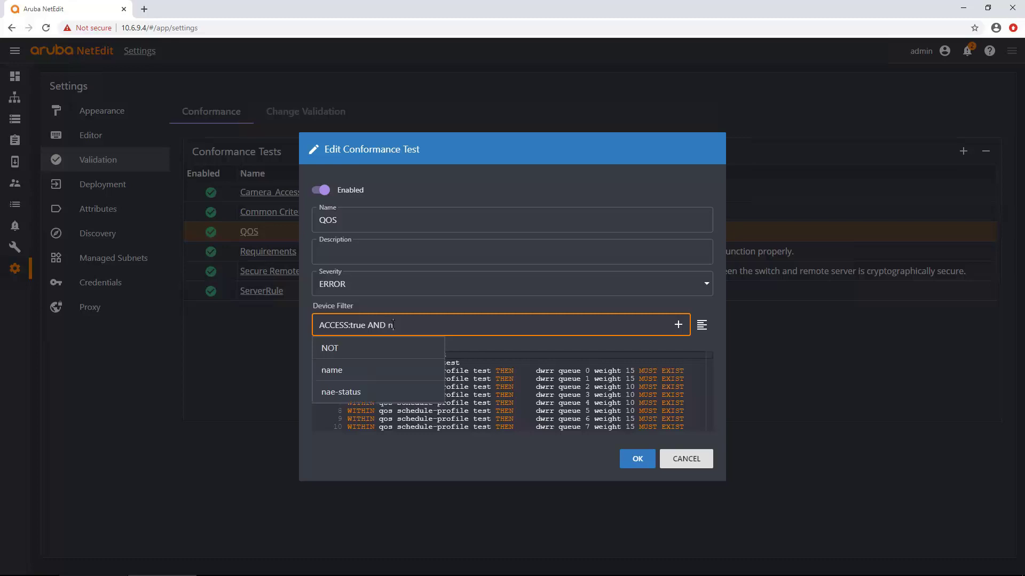
key(Down)
key(Down)
key(Return)
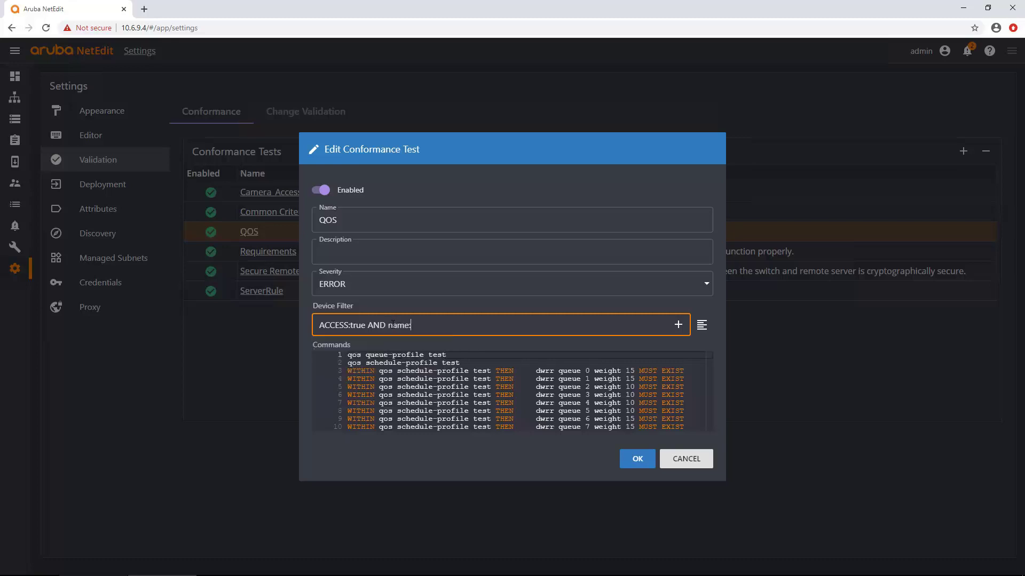
text(BLDG*)
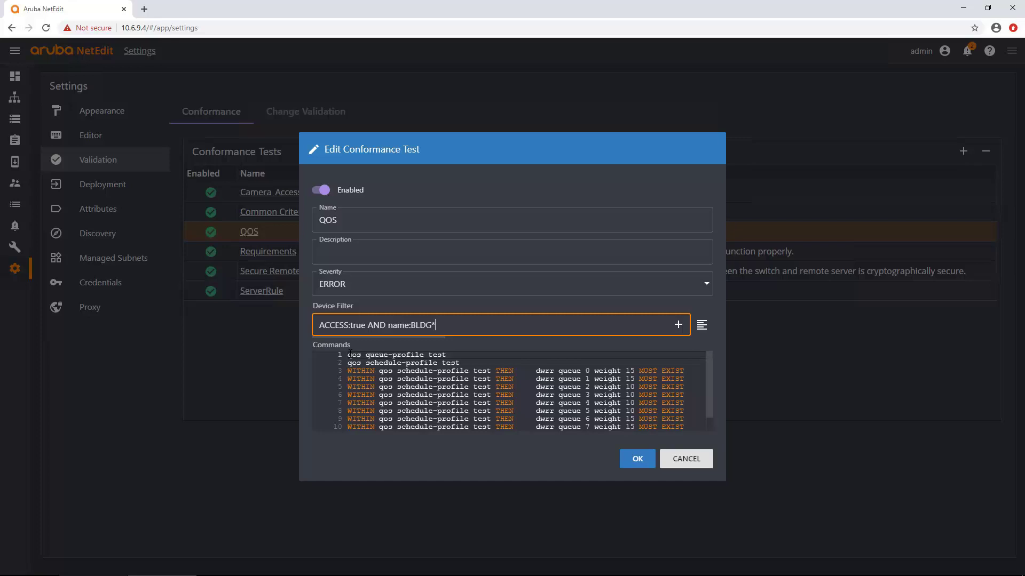
- Review the name:BLDG* filter and the queue-profile command lines, including 'dwrr queue 0 weight 15 MUST EXIST'
drag(362, 325, 500, 323)
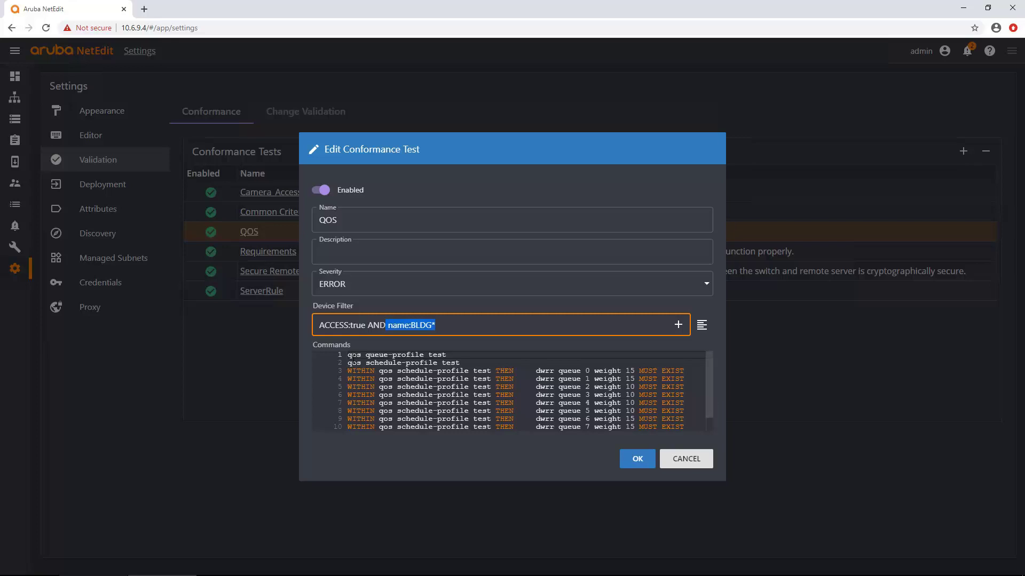
click(348, 356)
drag(348, 356, 448, 355)
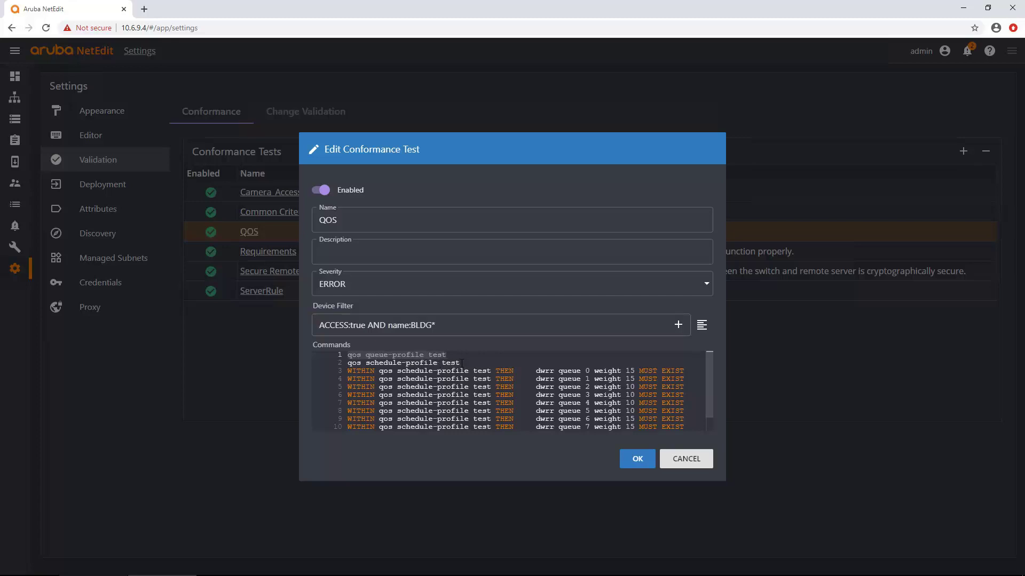
drag(348, 371, 474, 362)
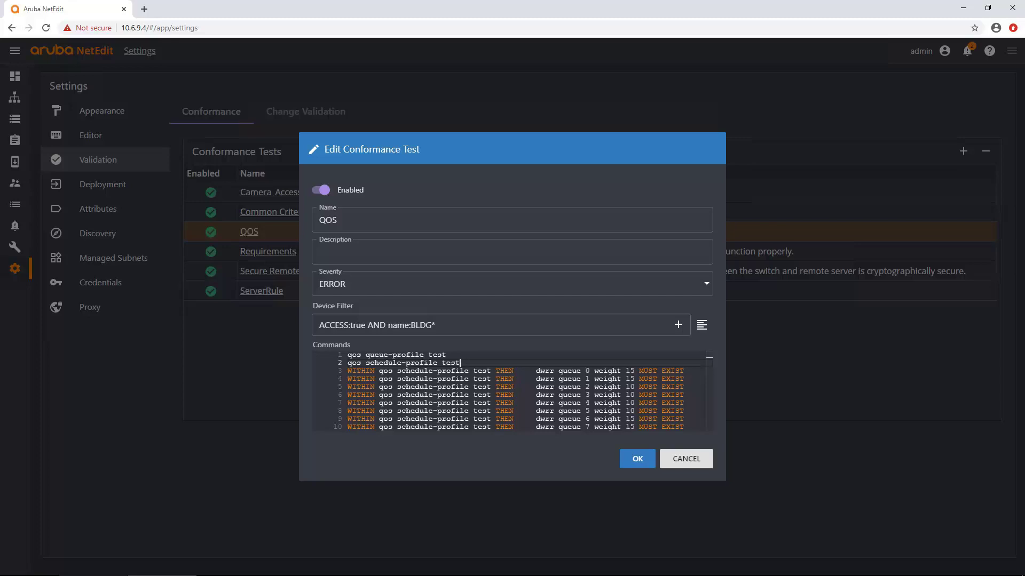
click(461, 363)
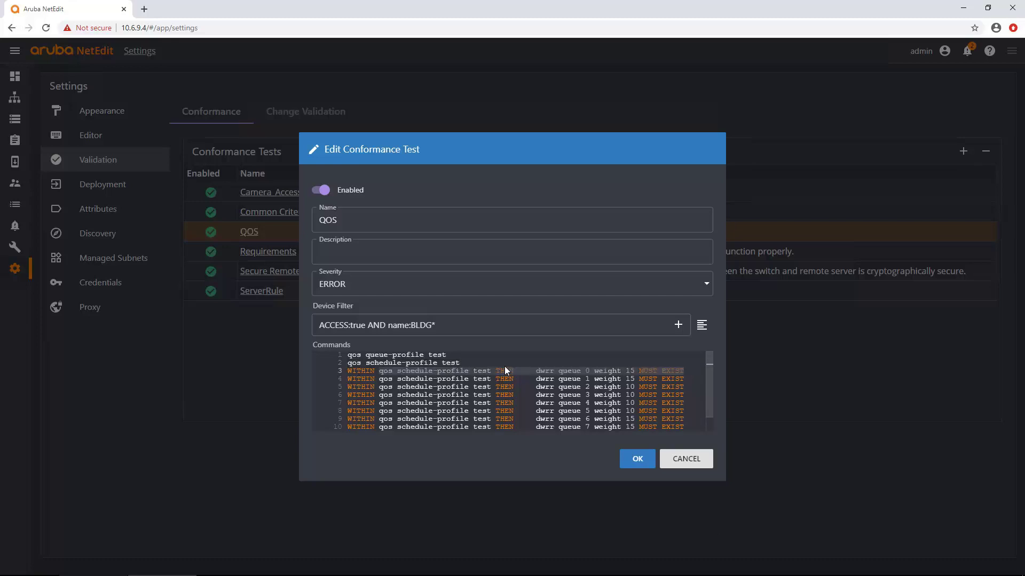
drag(536, 371, 688, 372)
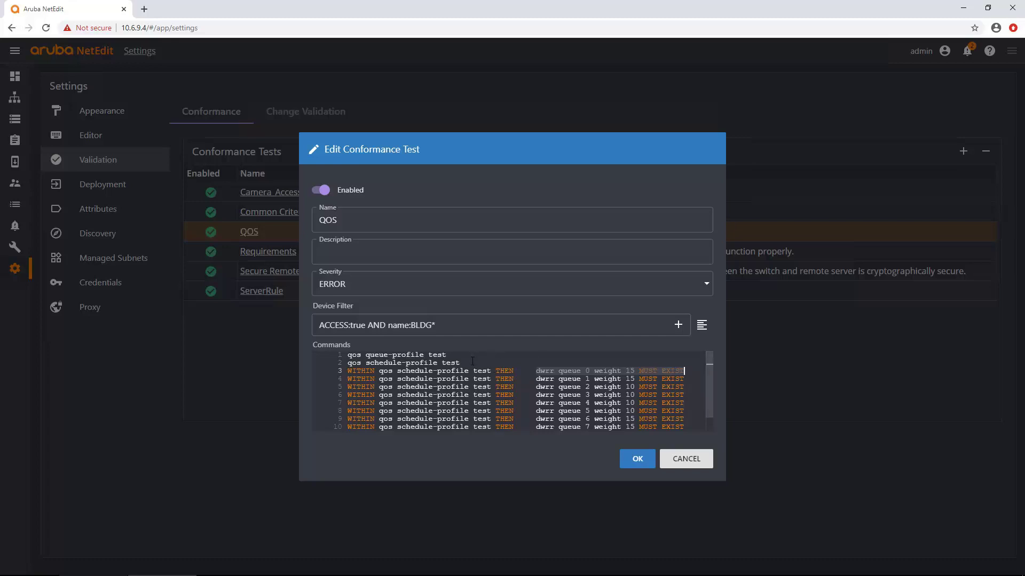
drag(460, 363, 355, 345)
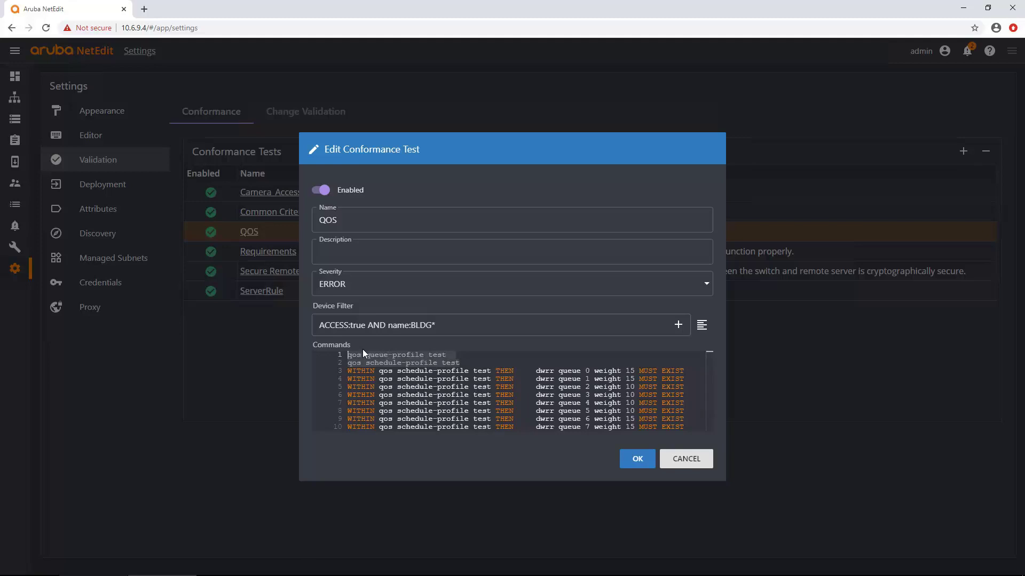
double_click(361, 371)
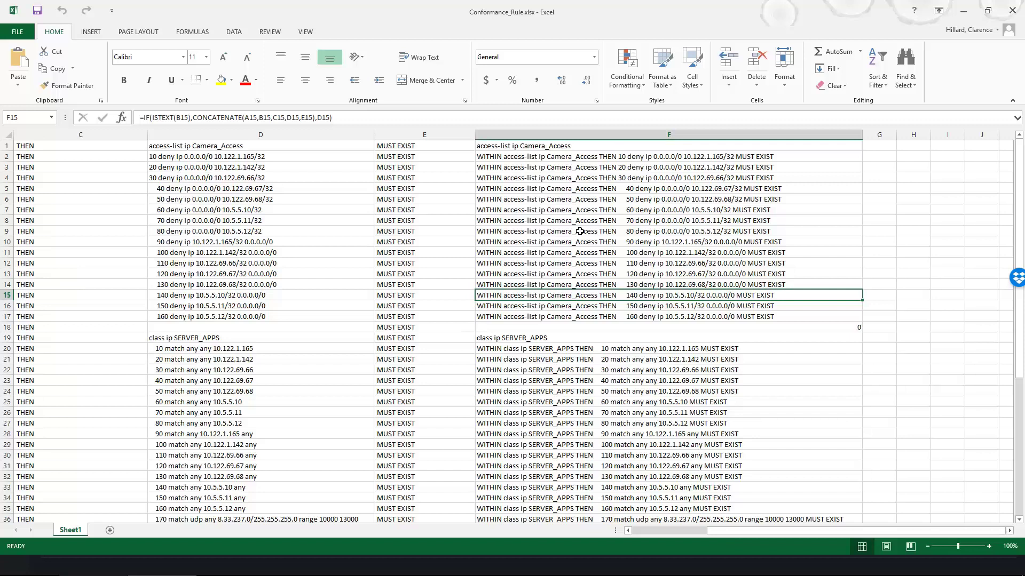
double_click(787, 156)
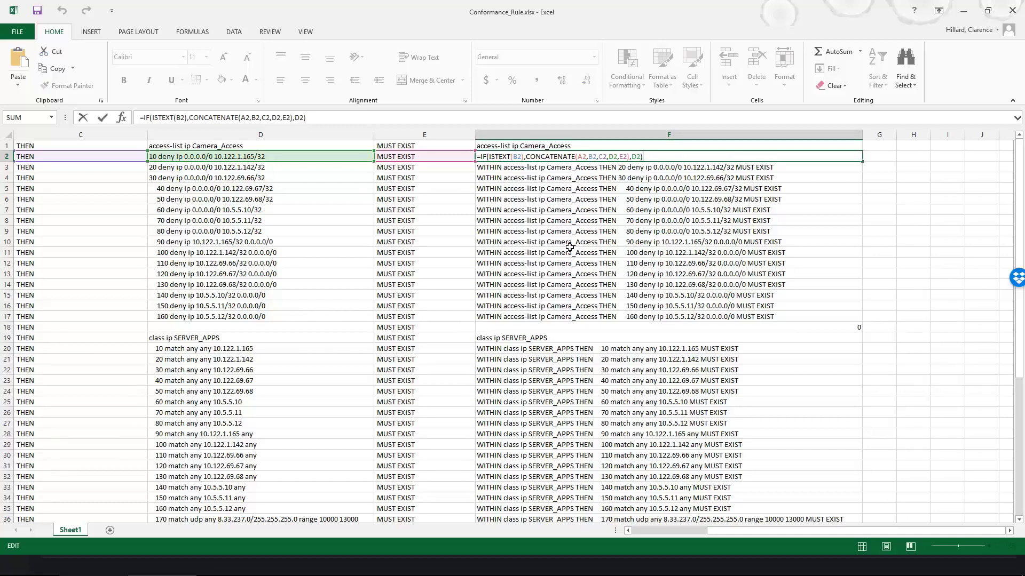
drag(704, 530, 661, 526)
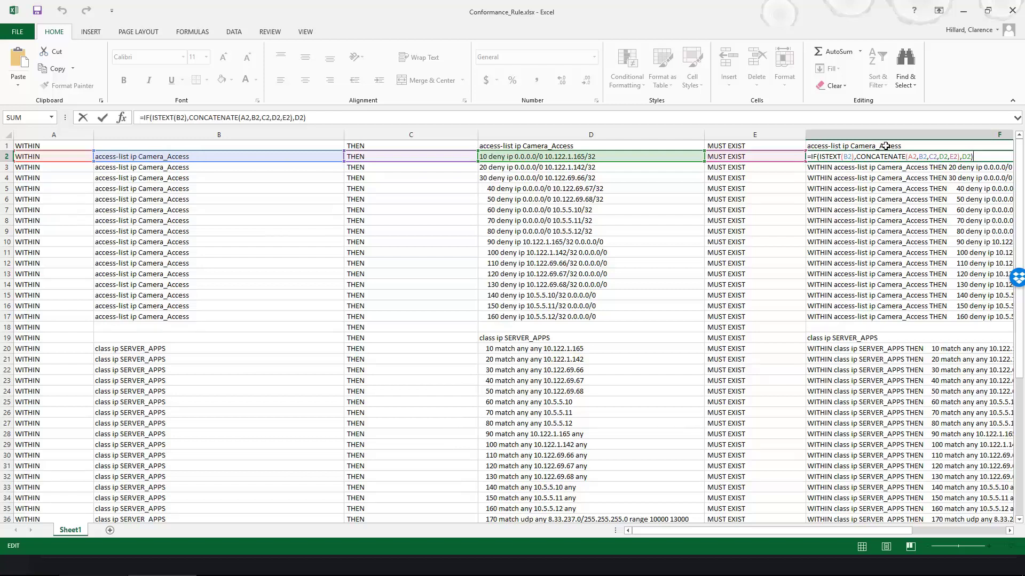
scroll(501, 315, down, 5)
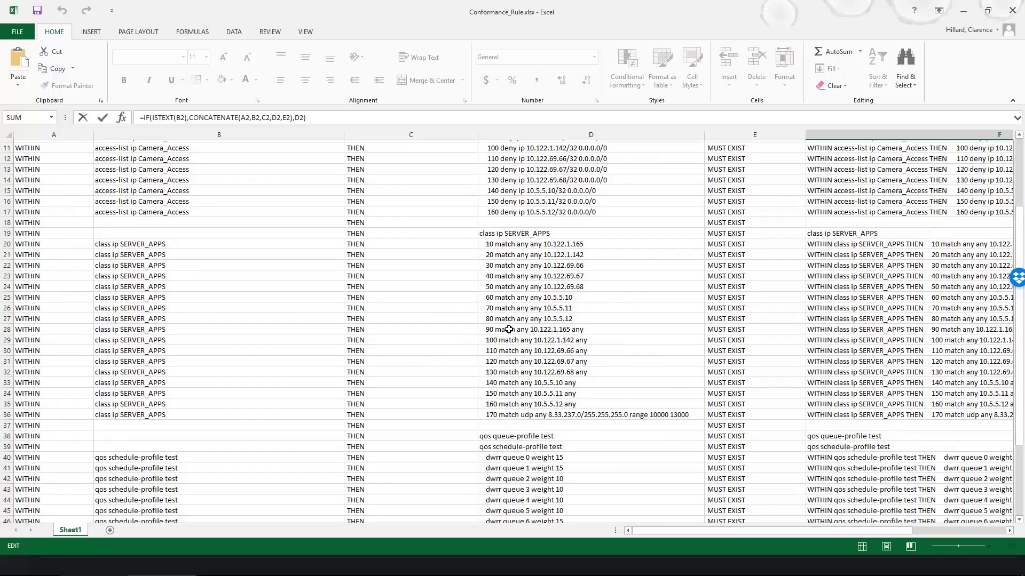
scroll(518, 323, down, 1)
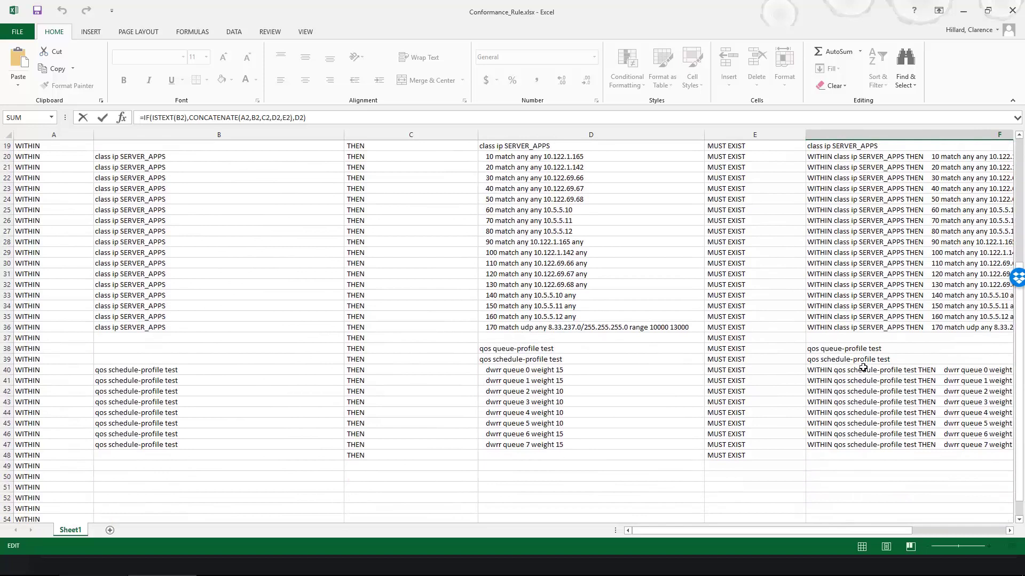
click(822, 363)
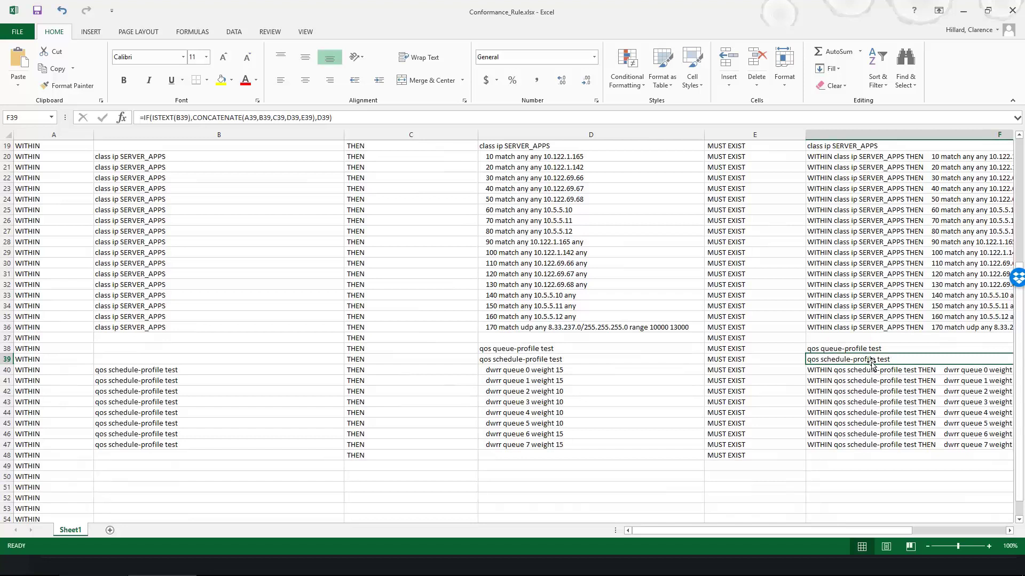
click(185, 372)
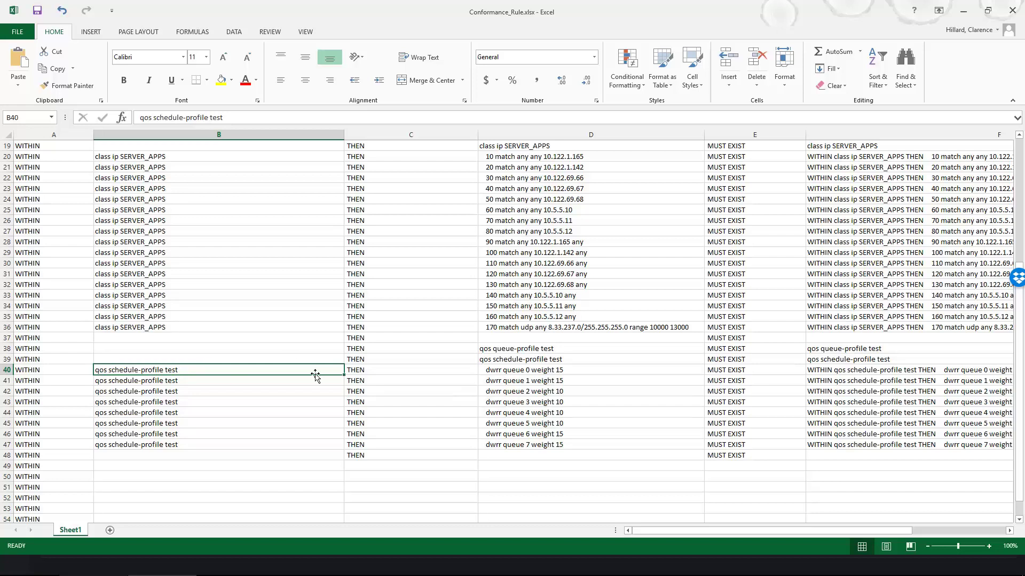
- Fill 'qos schedule-profile test' down column B and review the SERVER_APPS entries in columns D and F
drag(344, 375, 339, 454)
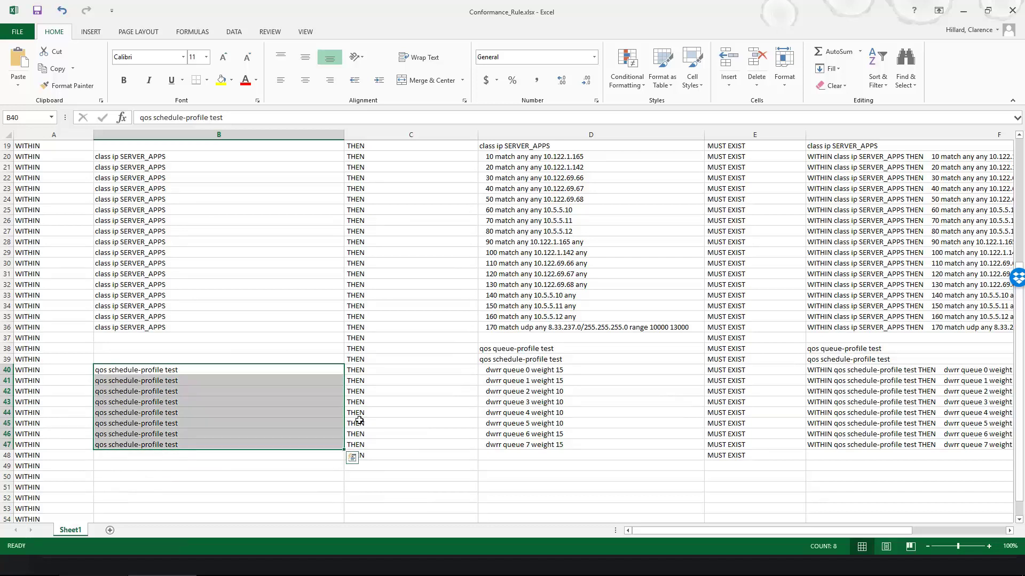
drag(398, 370, 413, 399)
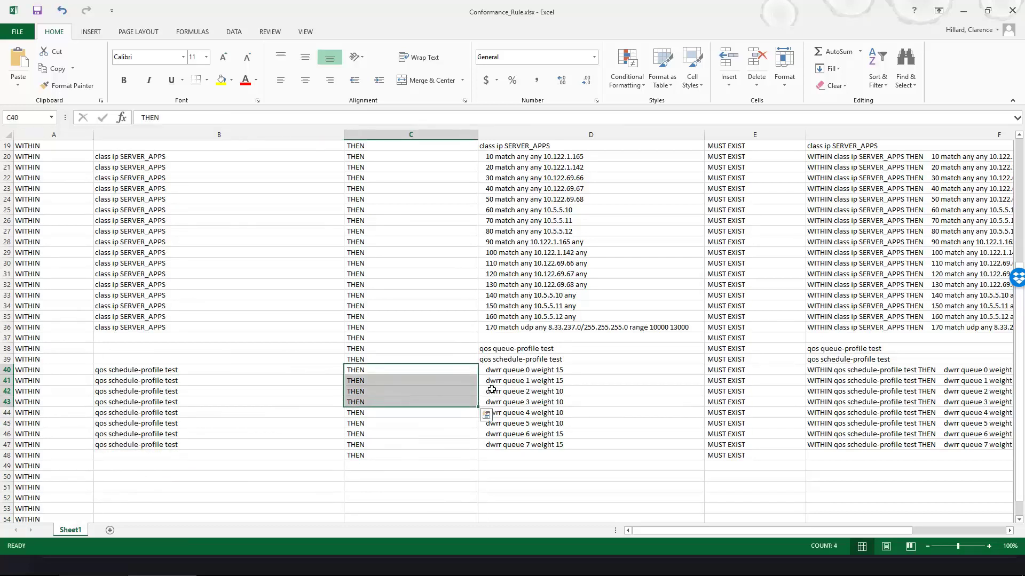
click(533, 368)
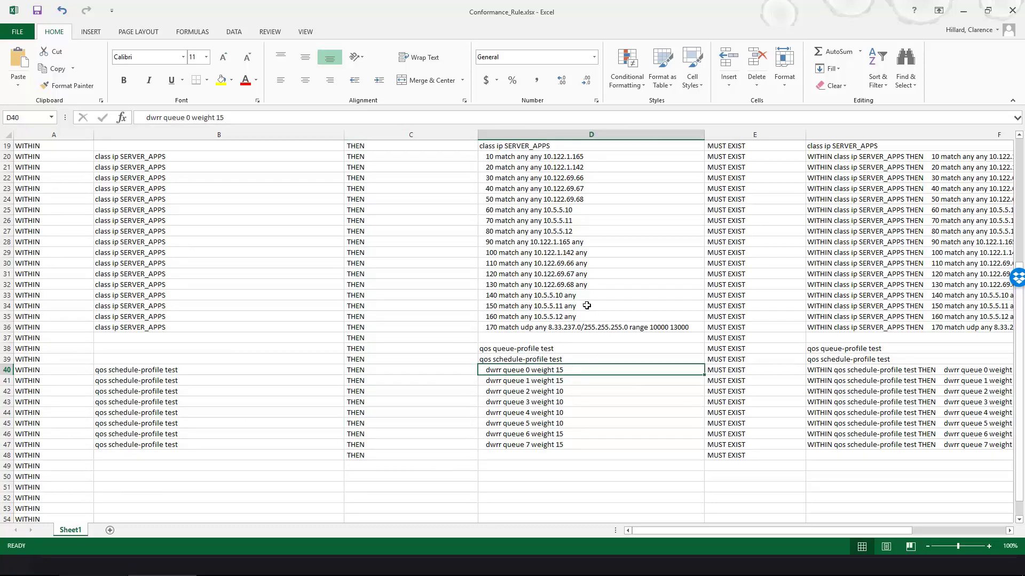
drag(553, 157, 574, 326)
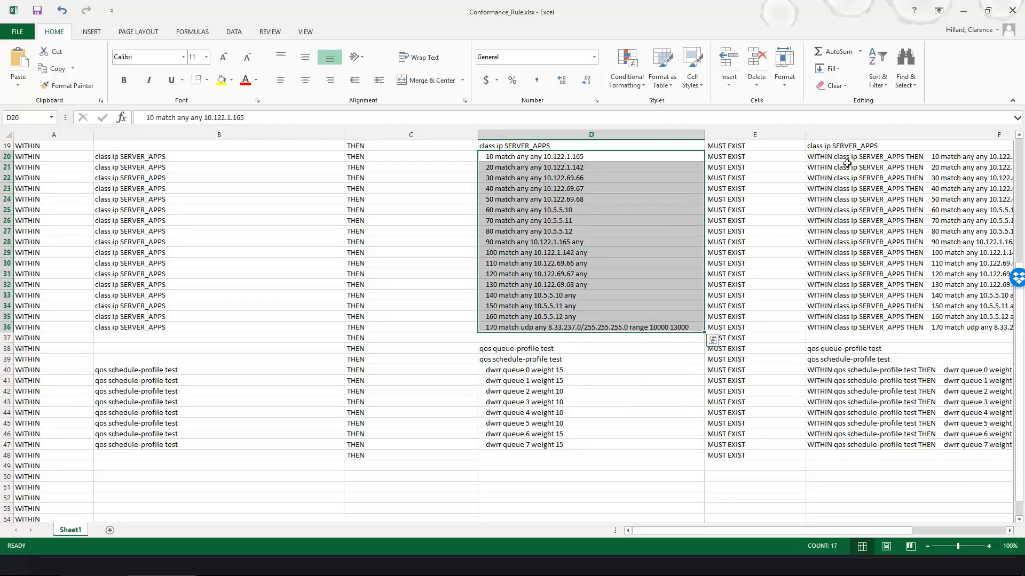
drag(847, 166, 857, 326)
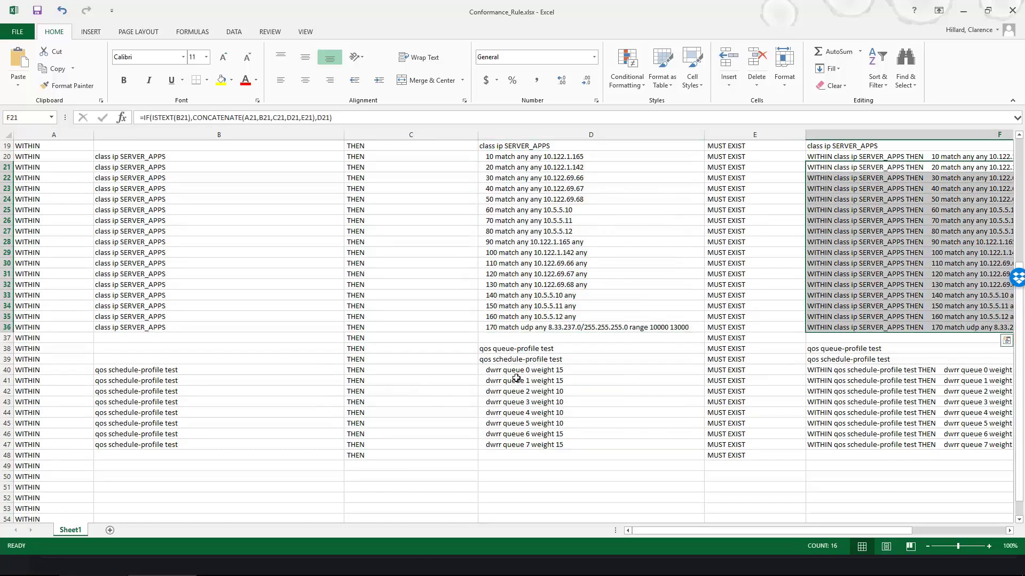
- Extend row 48 with 'dwrr queue 7 weight 16', check F48's rule, and copy F39:F48
click(446, 457)
click(278, 452)
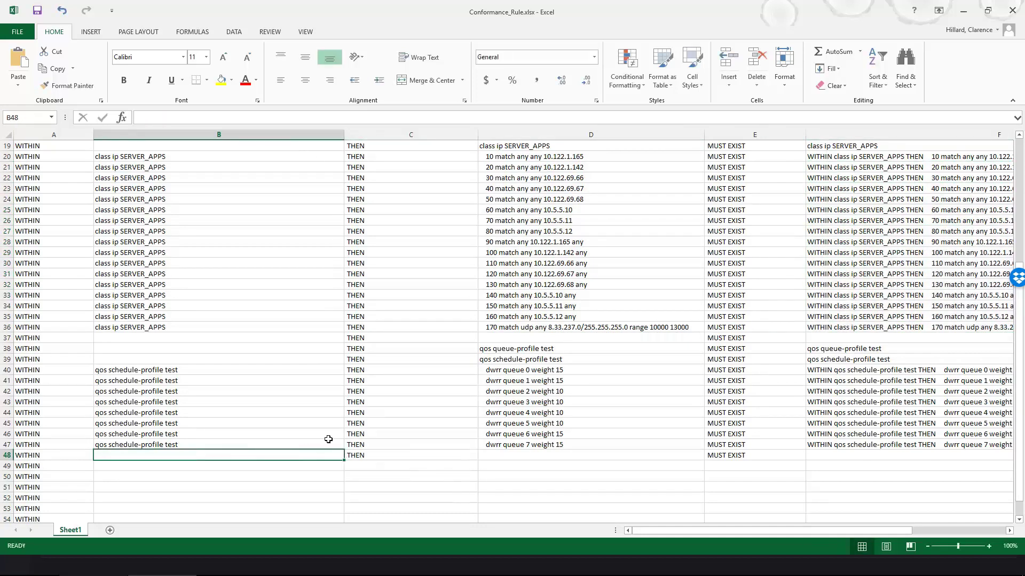
click(327, 442)
drag(343, 451, 342, 462)
click(650, 446)
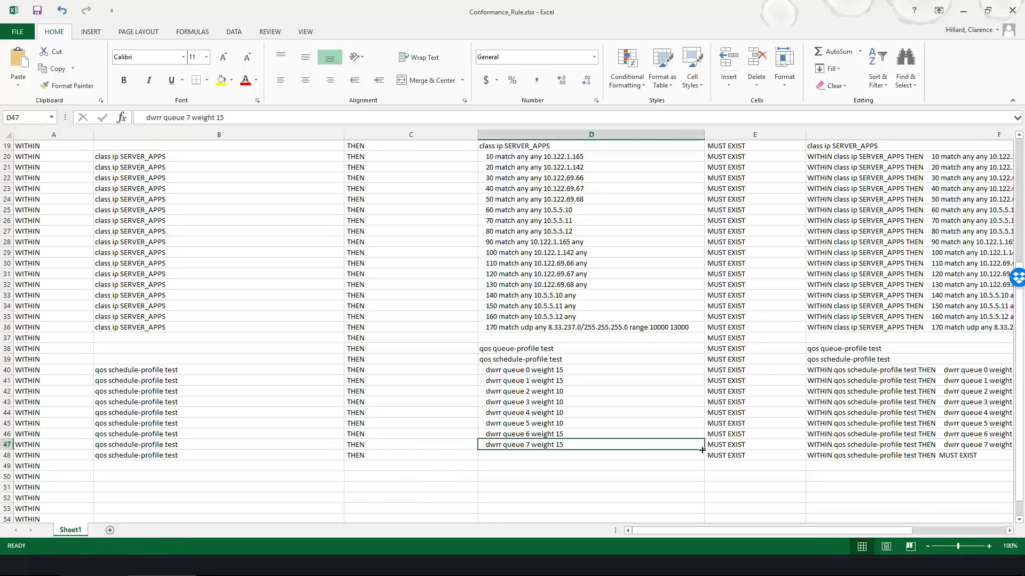
drag(703, 450, 699, 464)
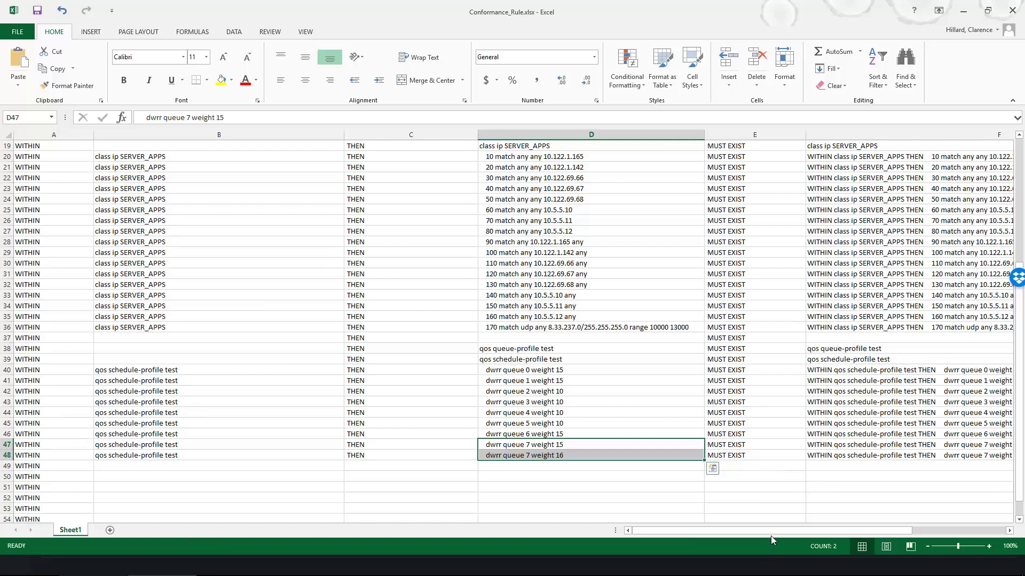
double_click(849, 456)
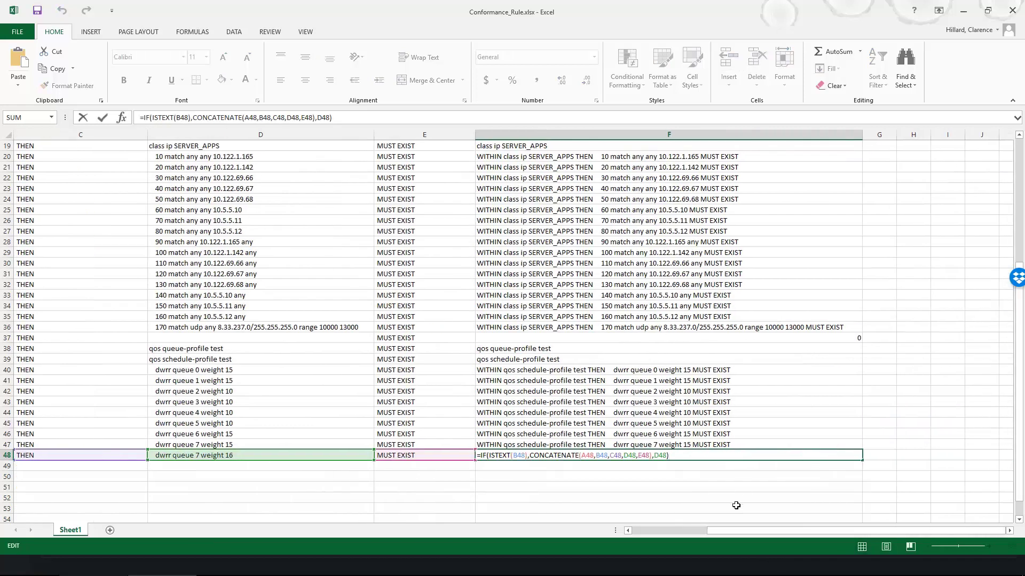
click(736, 505)
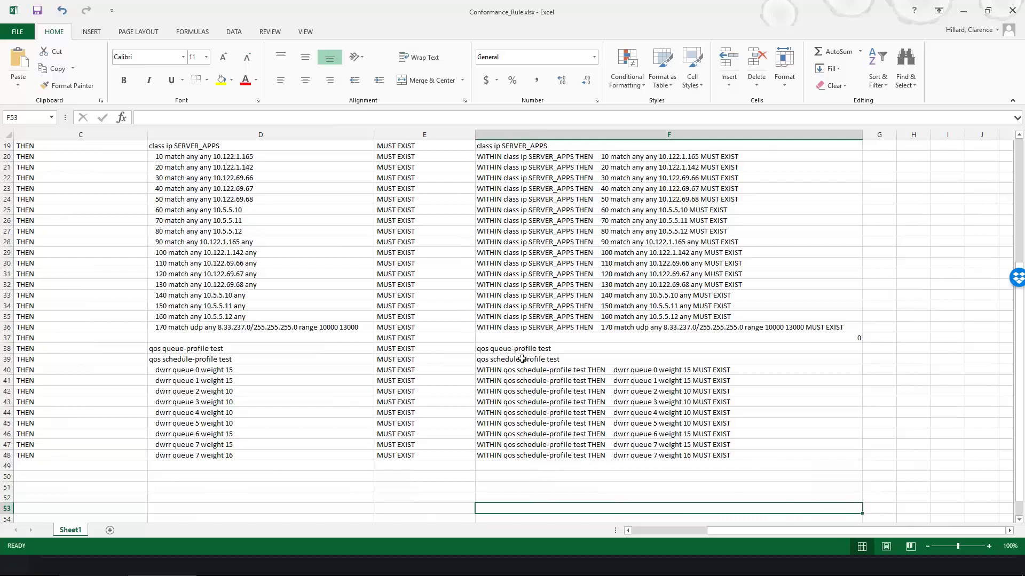
drag(522, 359, 703, 460)
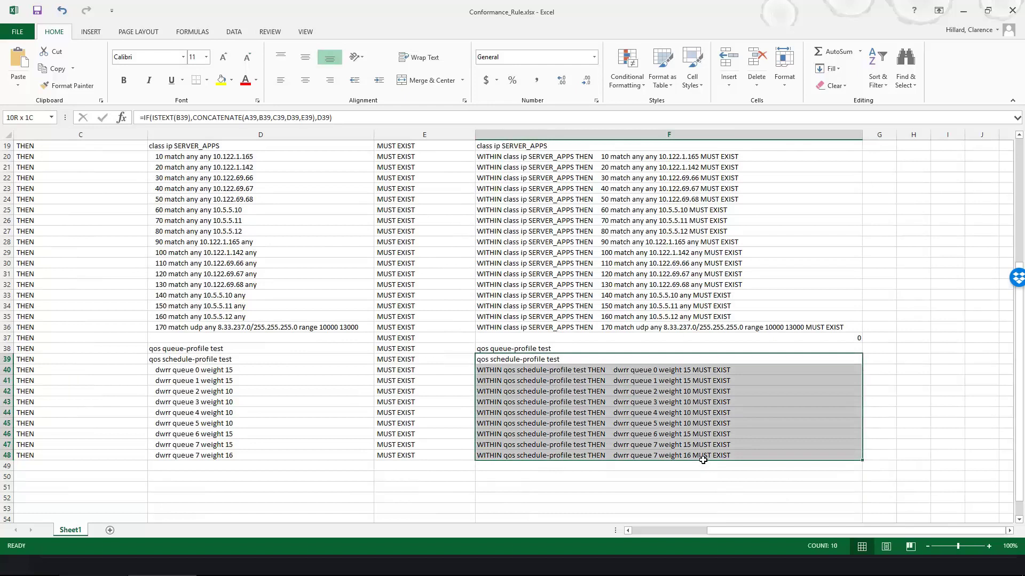
key(ctrl+c)
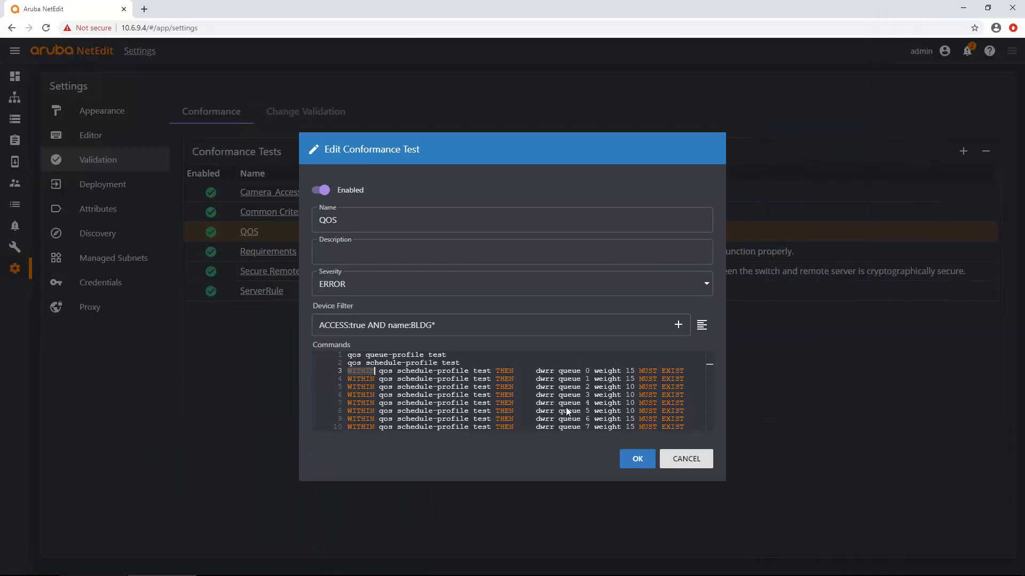
scroll(573, 404, down, 1)
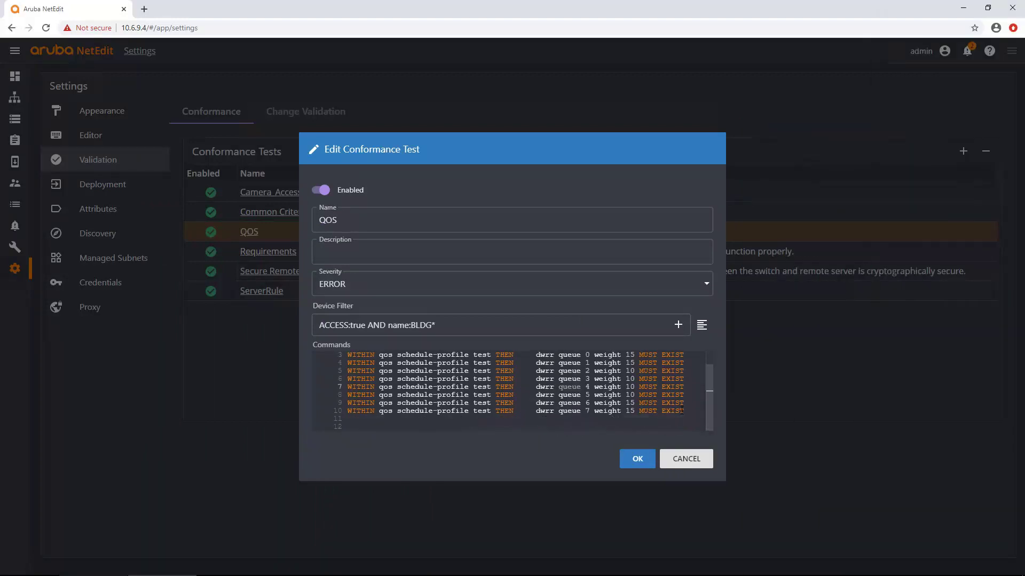
click(682, 423)
key(ctrl+v)
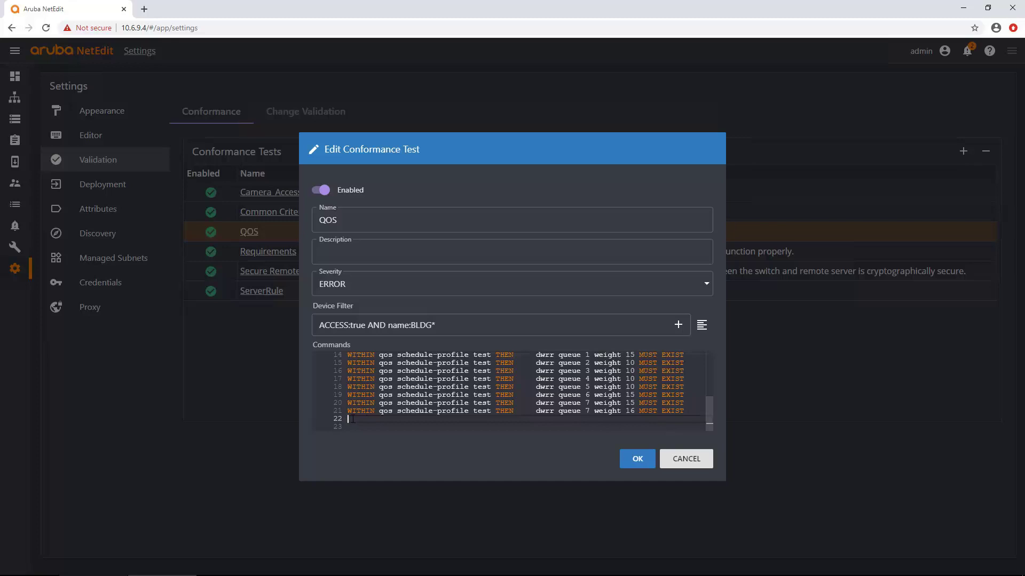
scroll(338, 389, up, 3)
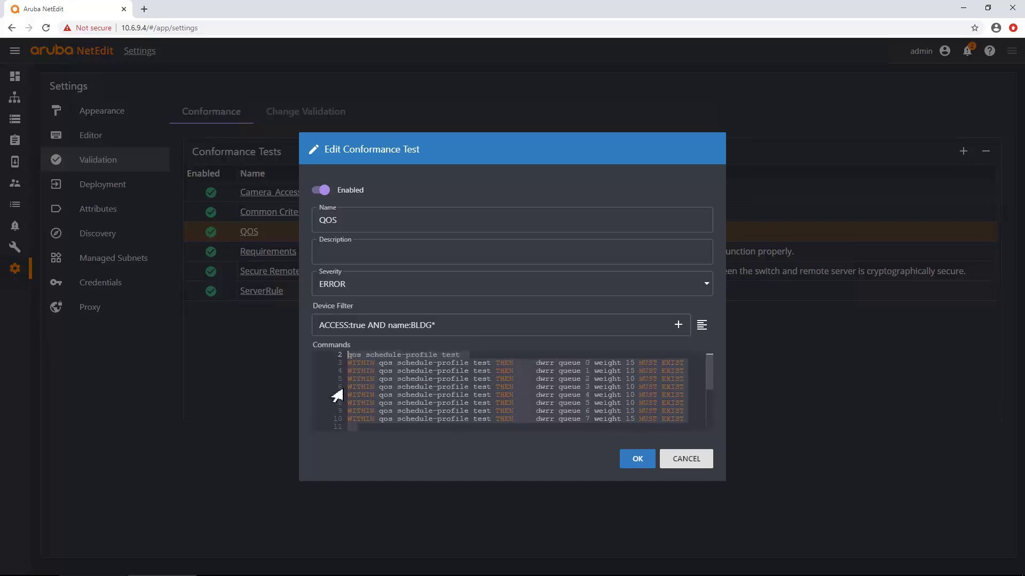
scroll(341, 406, down, 3)
click(350, 427)
scroll(342, 406, up, 2)
scroll(320, 401, down, 2)
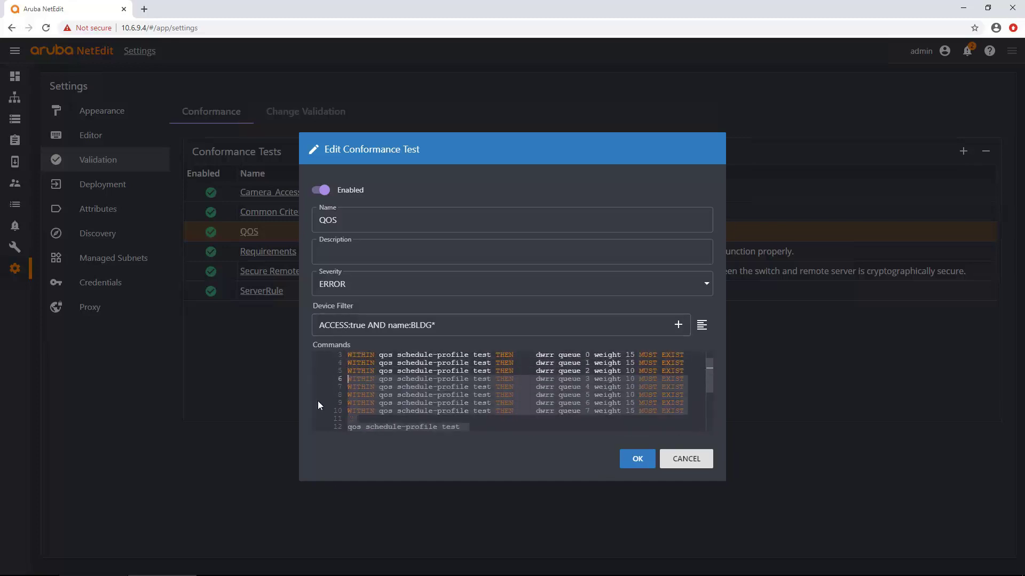
click(341, 420)
scroll(347, 408, up, 4)
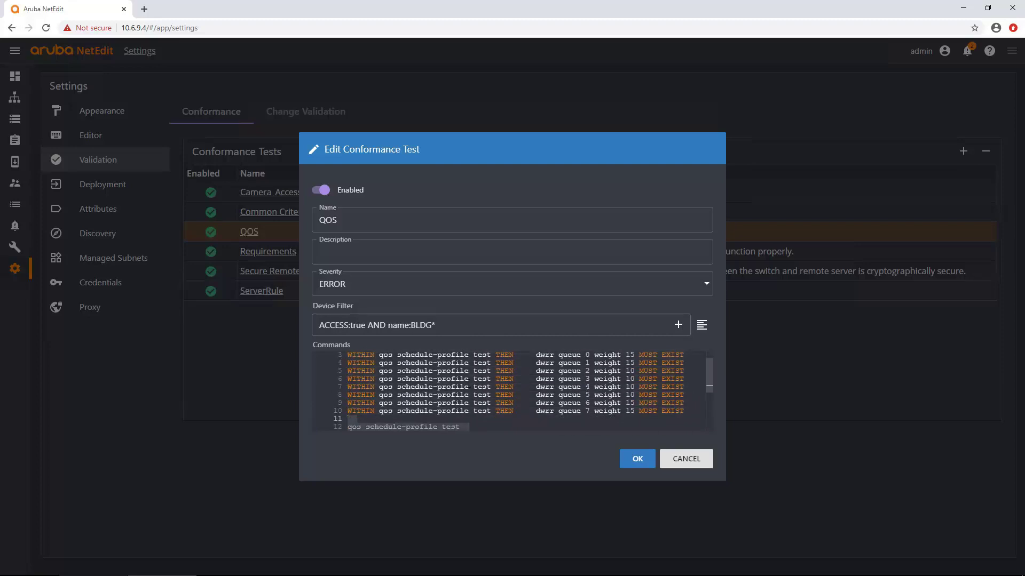
key(Delete)
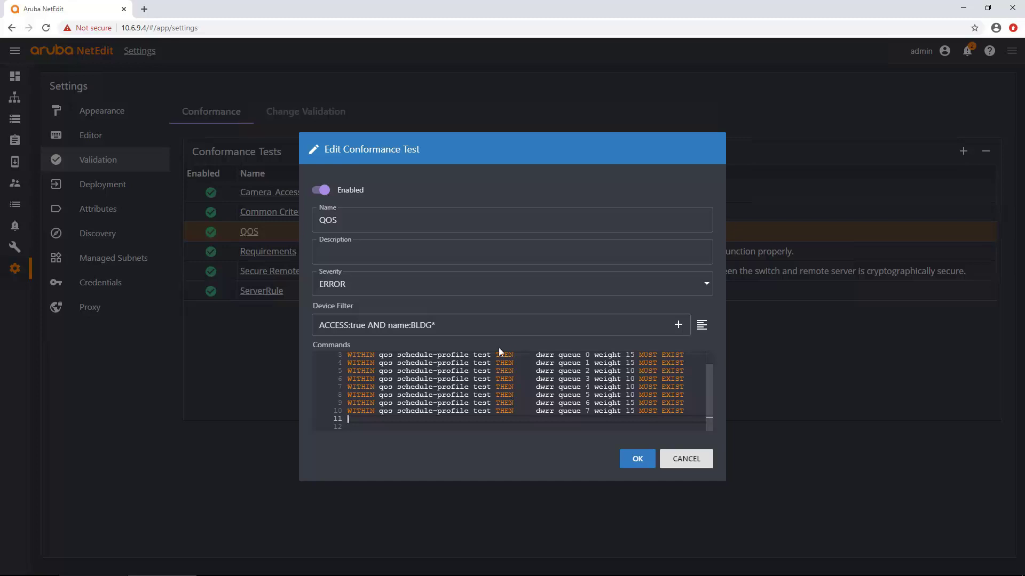
- Save the QOS conformance test and return to the 13-device Network topology map
click(642, 461)
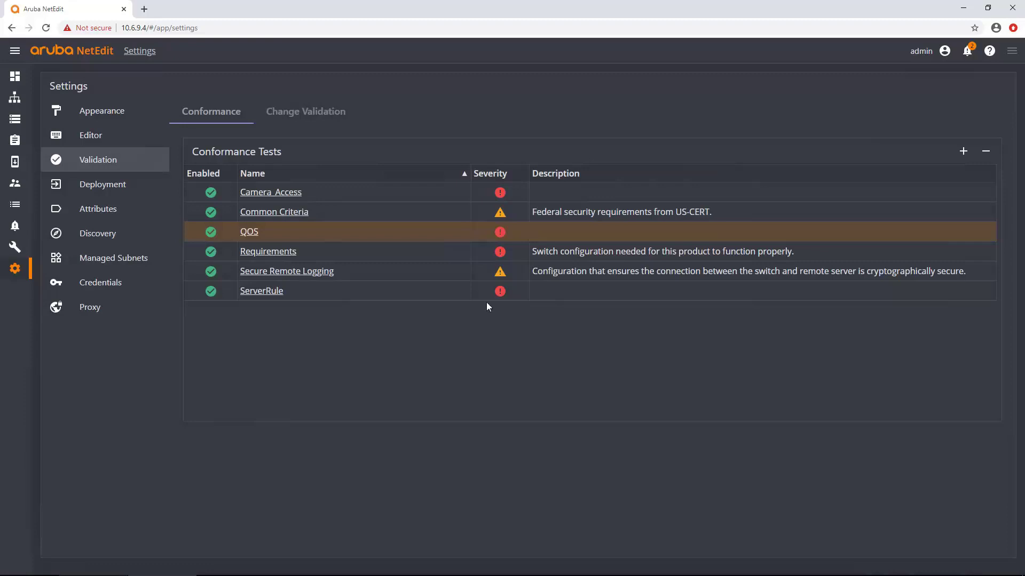
click(15, 98)
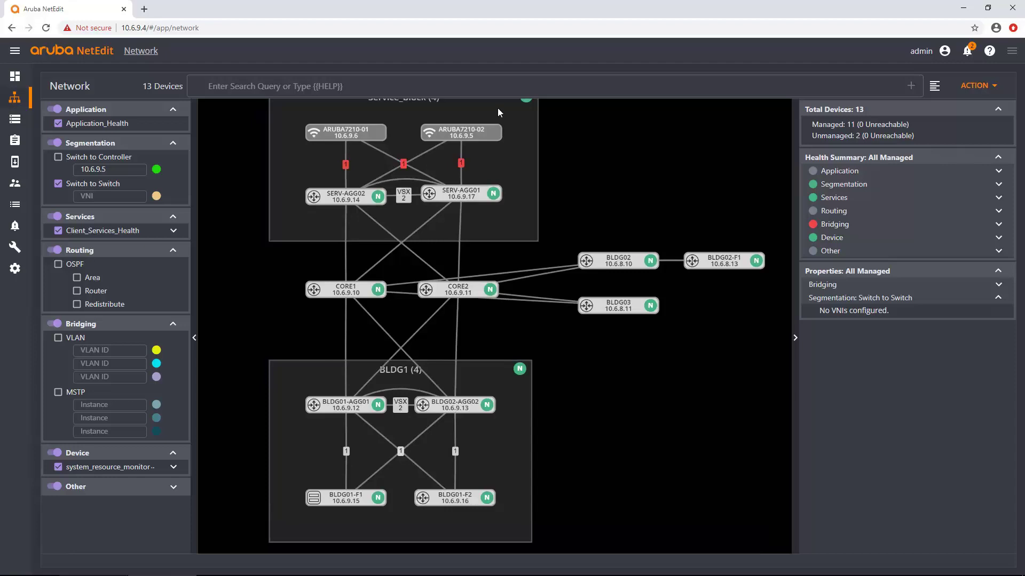
click(522, 93)
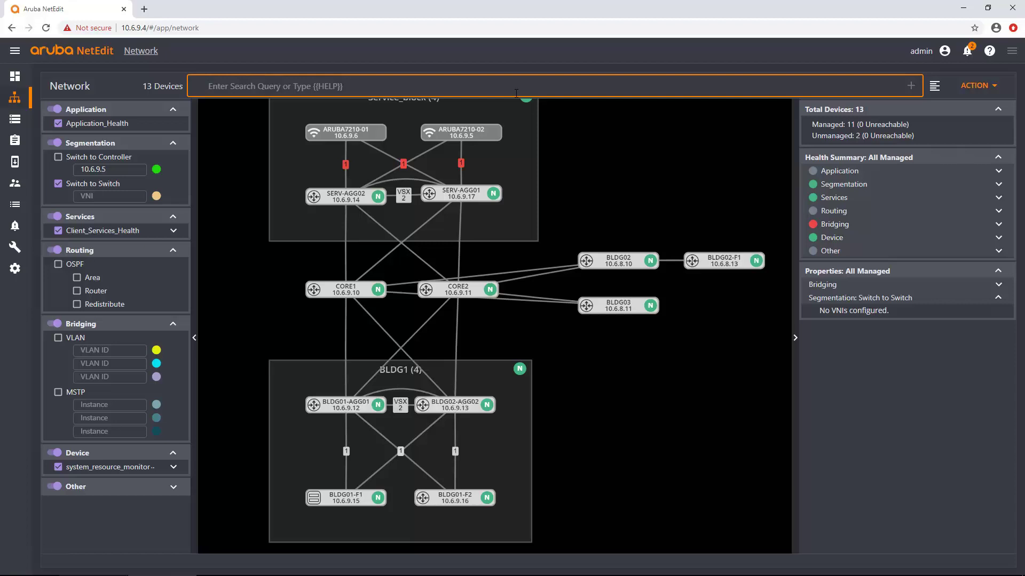
- Search the map for 'ACCESS:true AND BLDG01*', matching BLDG01-F1 and BLDG01-F2
text(A)
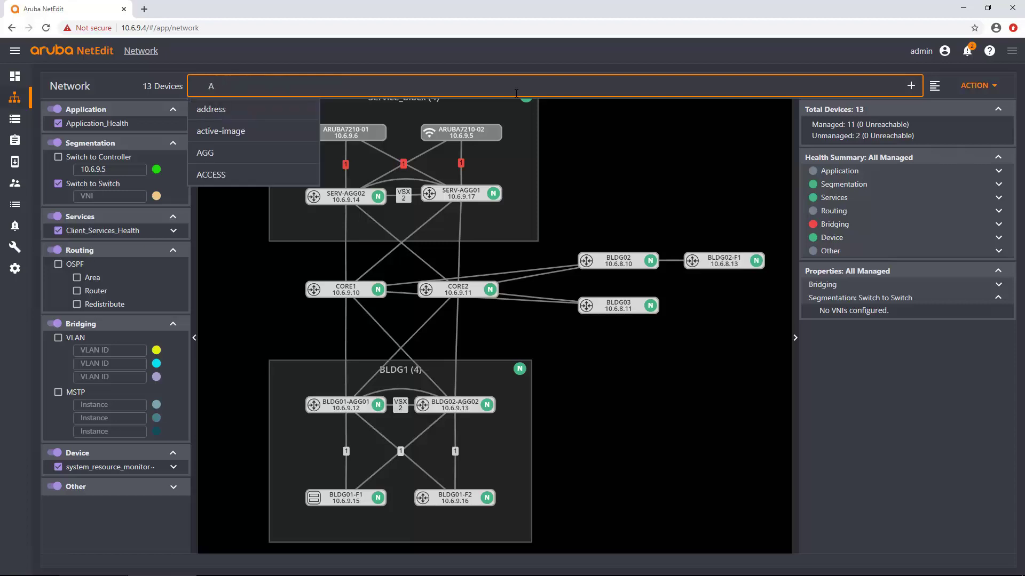
text(cc)
key(BackSpace)
key(BackSpace)
text(c)
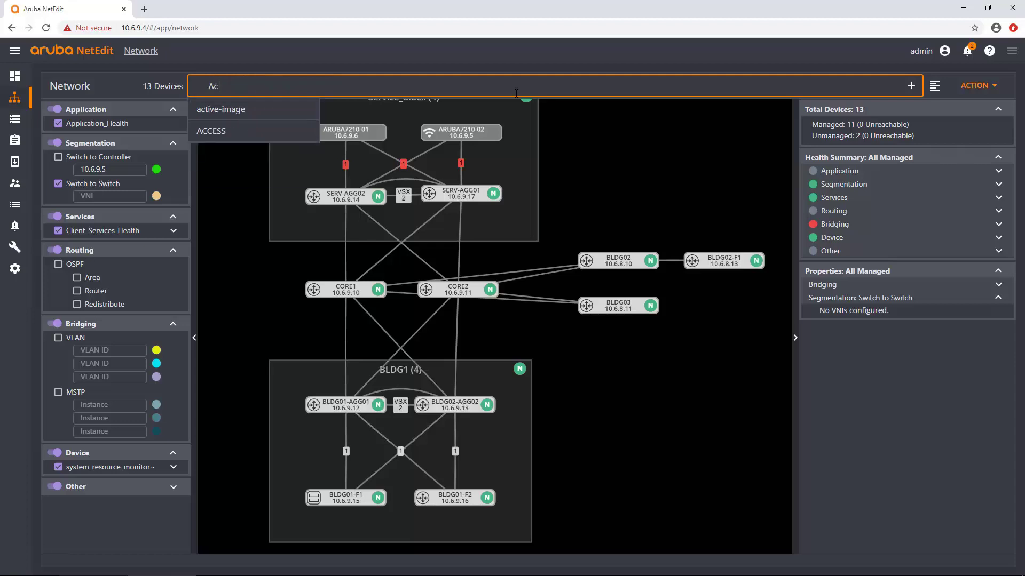
key(BackSpace)
text(cc)
key(Return)
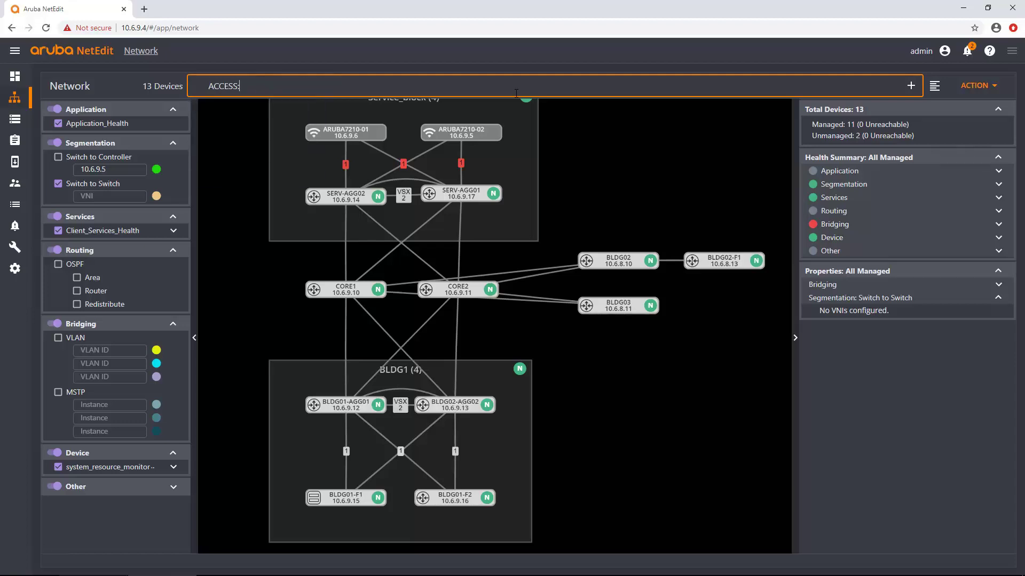
text(true AN)
key(BackSpace)
key(BackSpace)
text(AND)
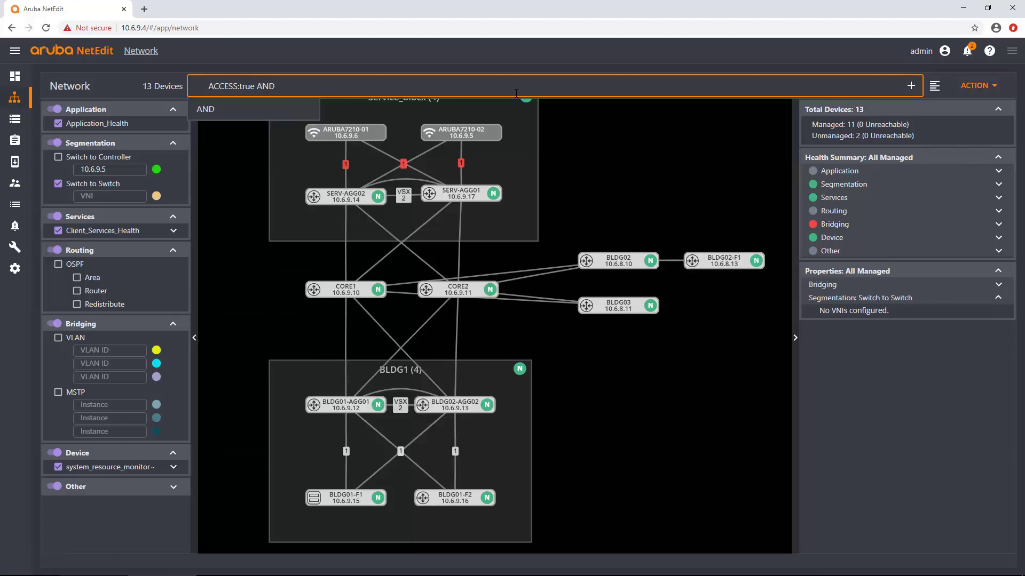
text( BLDG01*)
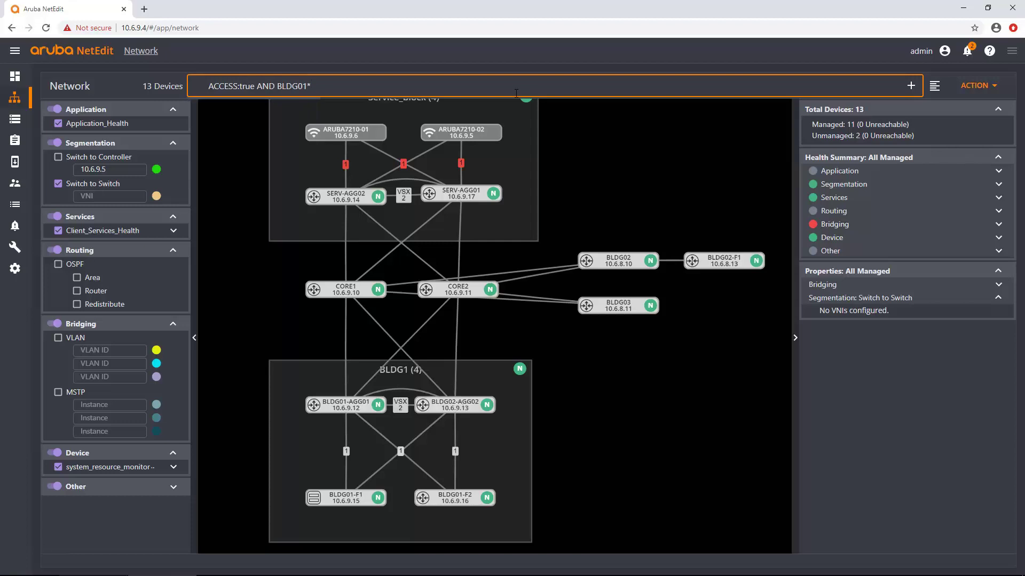
key(Return)
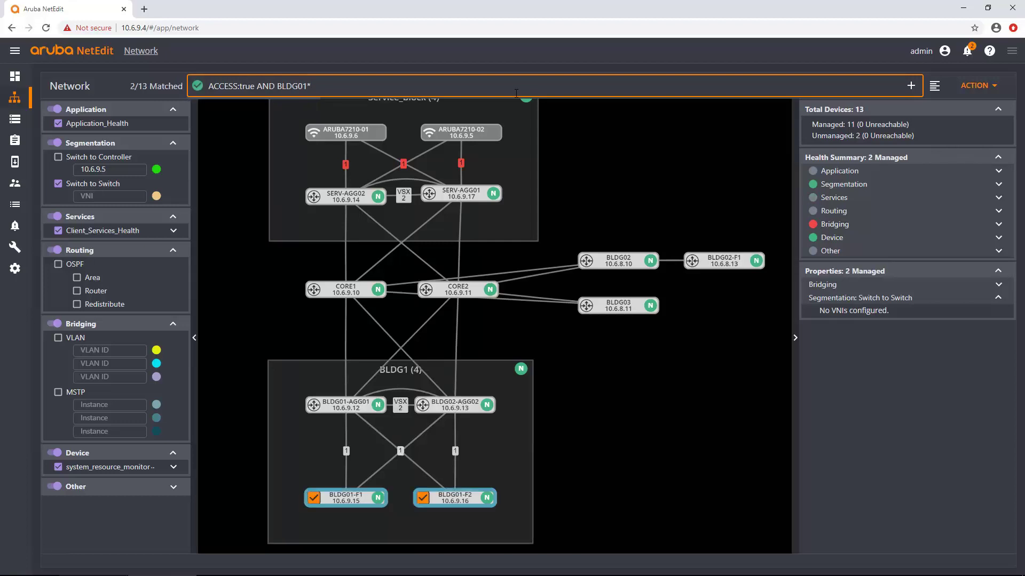
- Try saving the search as a query named 'Upgrade Pattern', which is rejected as a duplicate
click(911, 87)
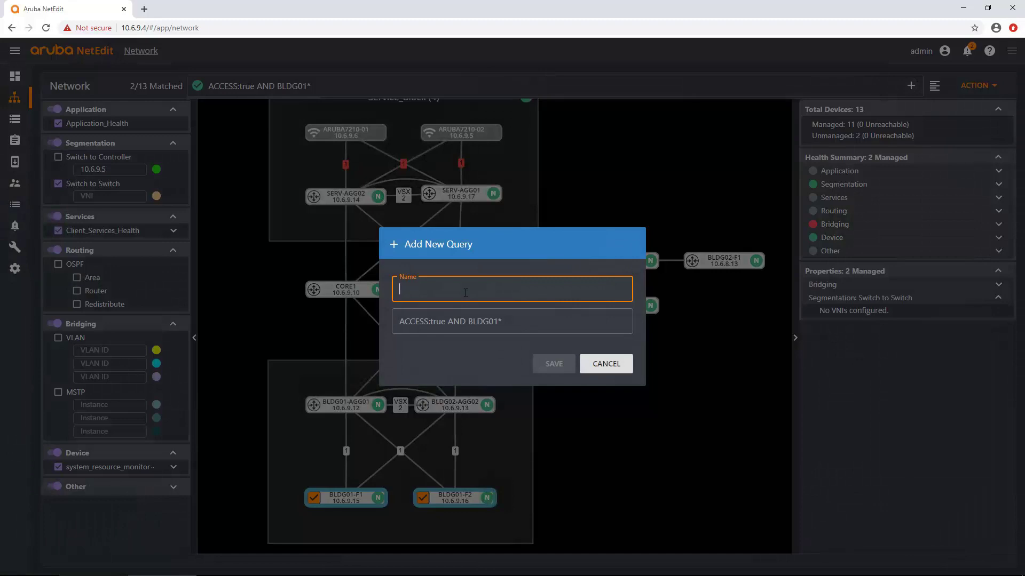
text(UP)
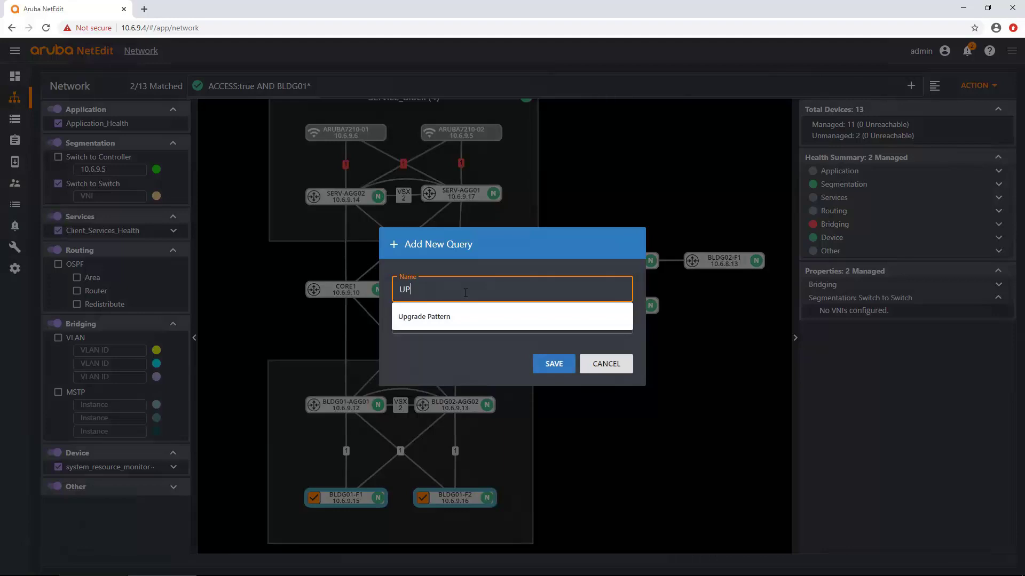
click(528, 318)
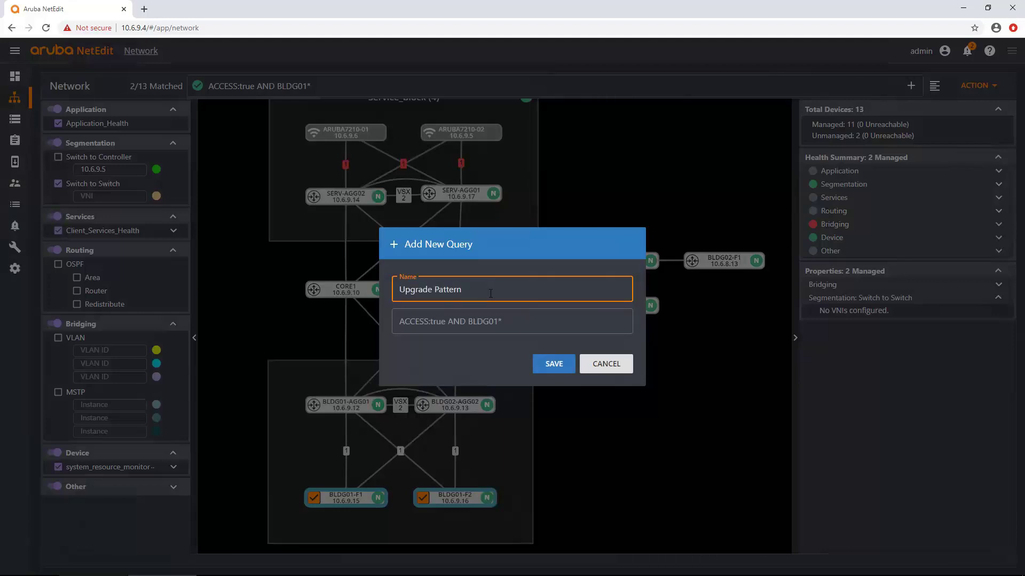
click(554, 365)
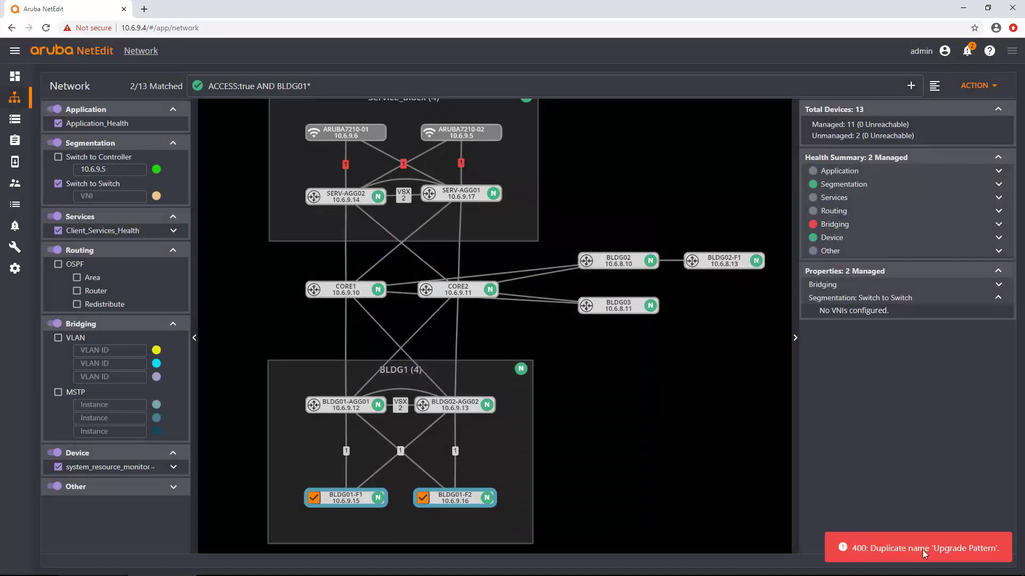
- Save the ACCESS:true AND BLDG01* search as the query 'Upgrade Pattern BLDG01 ACC'
click(910, 90)
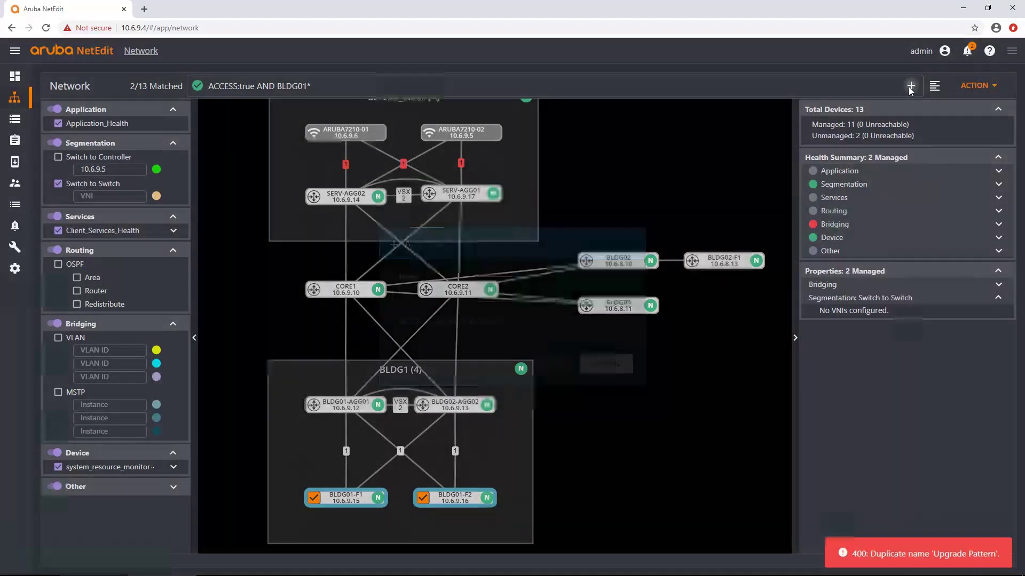
click(482, 285)
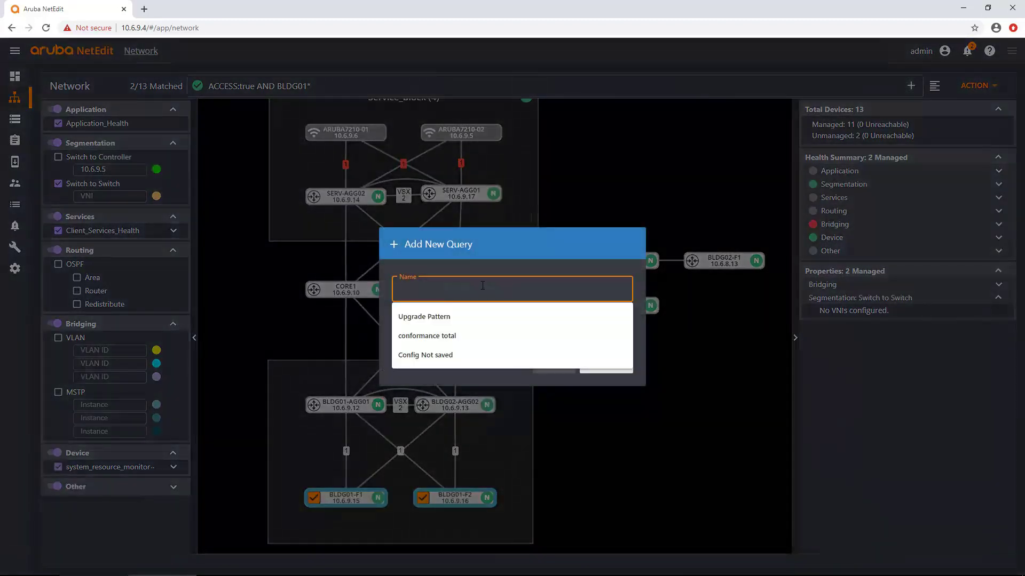
click(482, 314)
text(Bl)
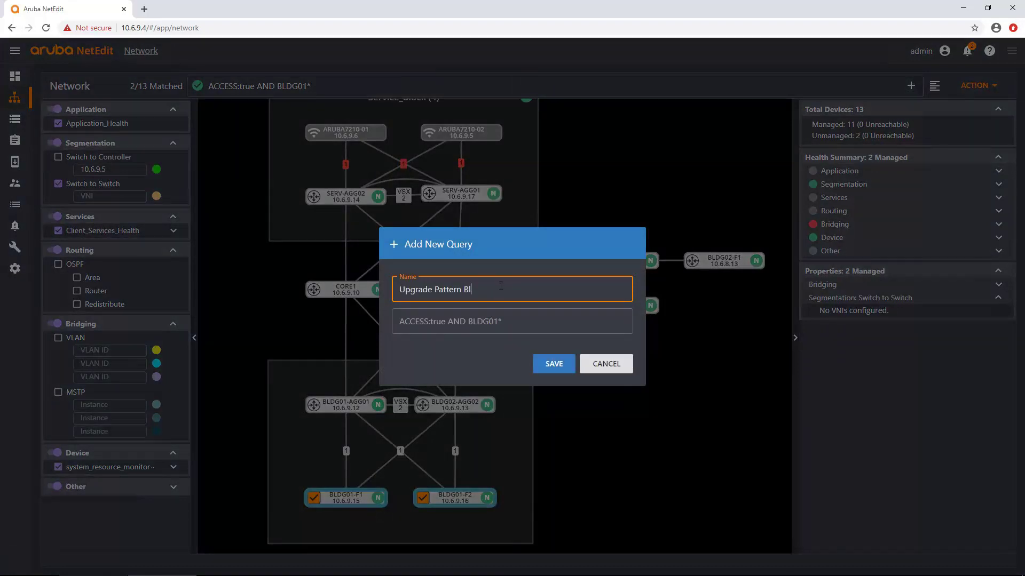
key(BackSpace)
text(LDG011 ACC)
click(550, 366)
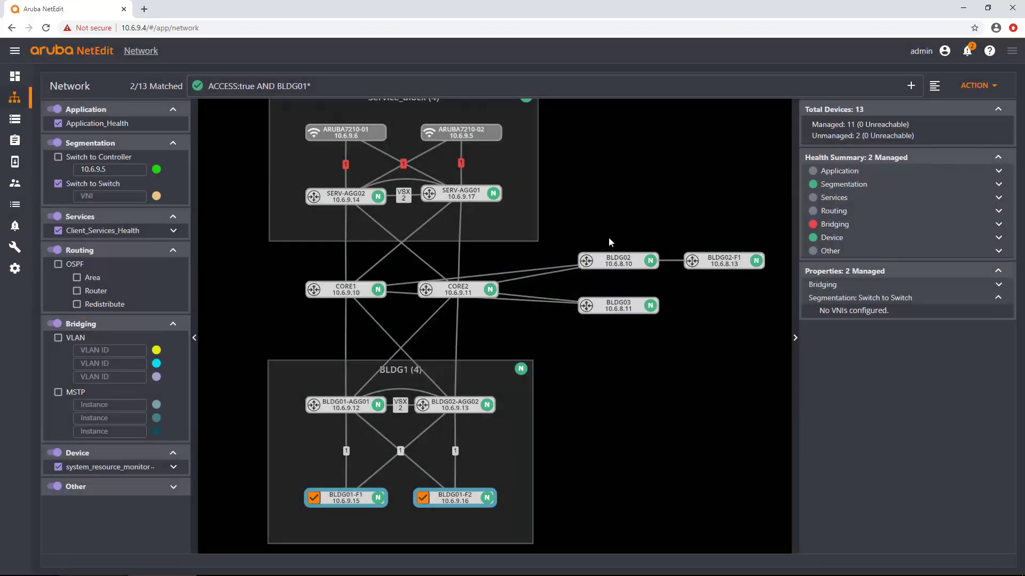
click(662, 89)
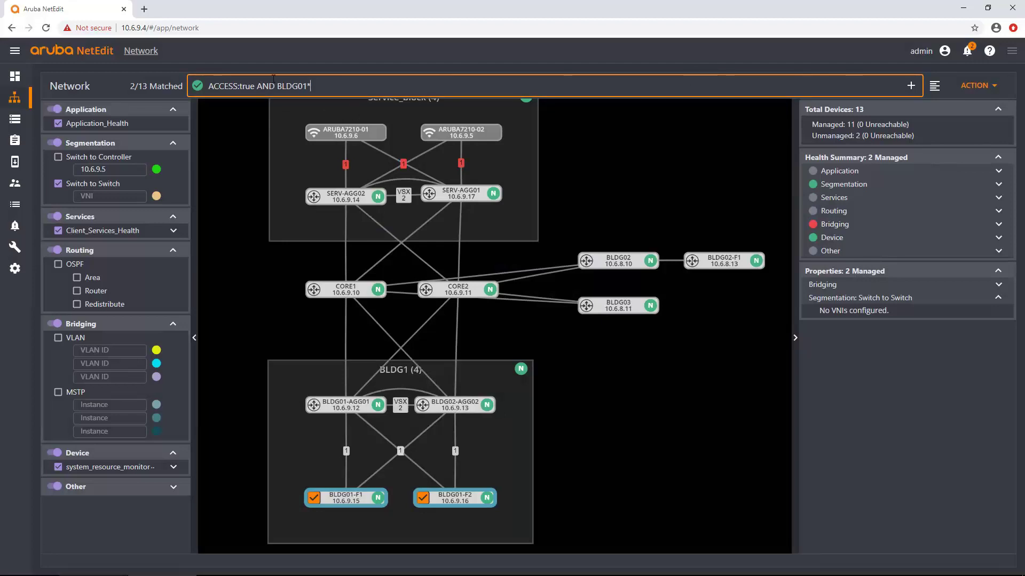
drag(317, 86, 163, 72)
key(BackSpace)
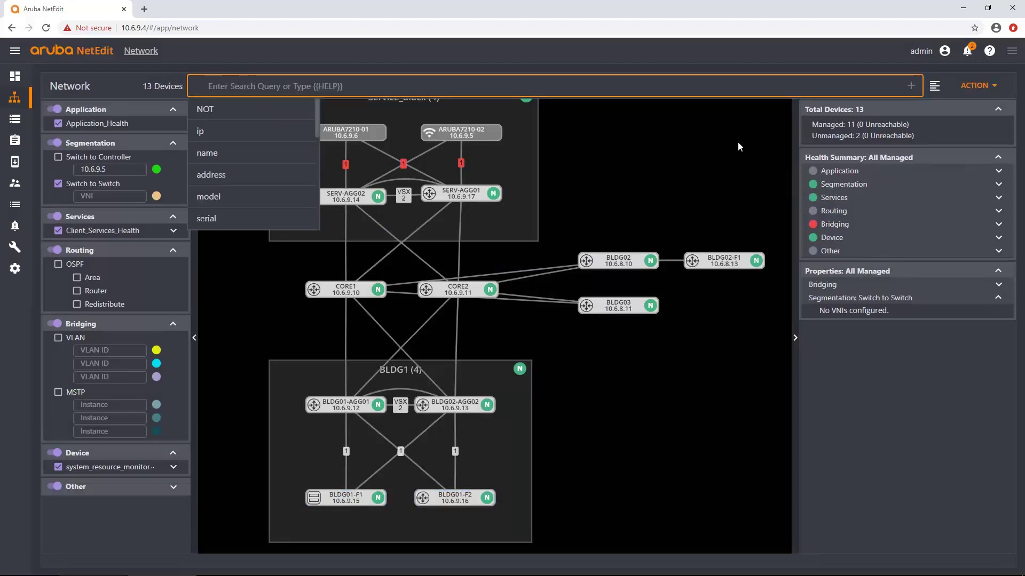
click(934, 85)
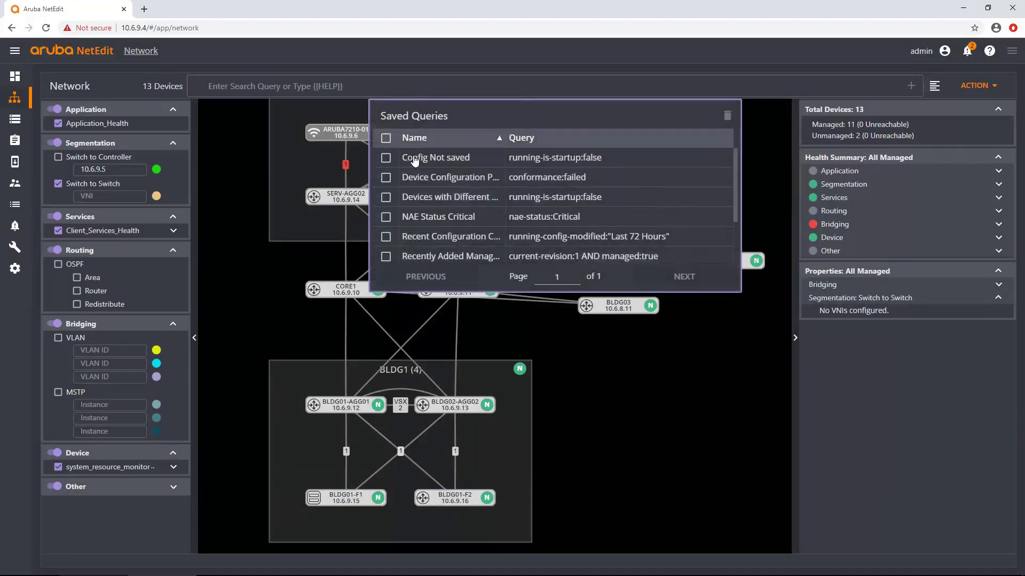
scroll(454, 230, down, 3)
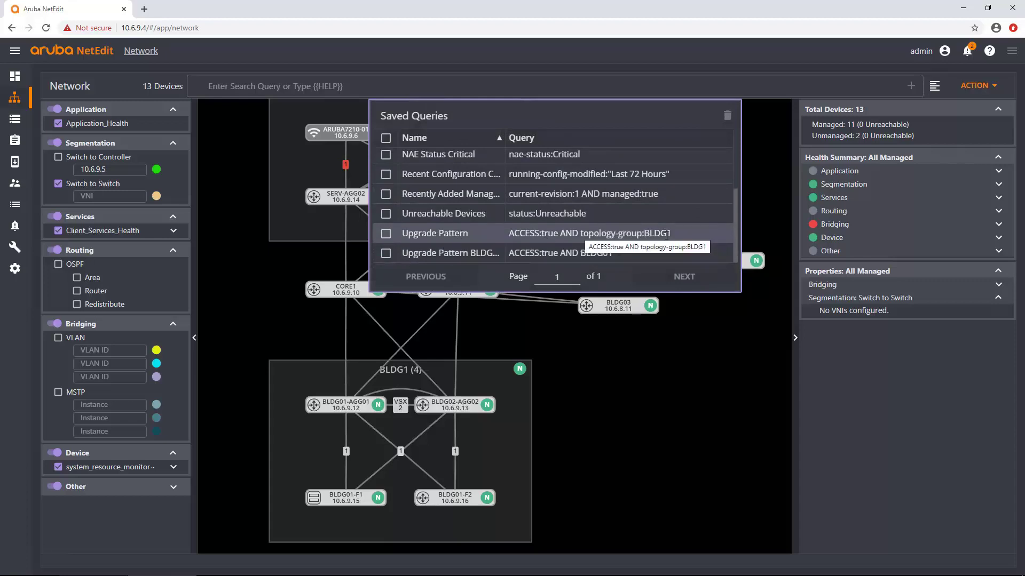
click(385, 253)
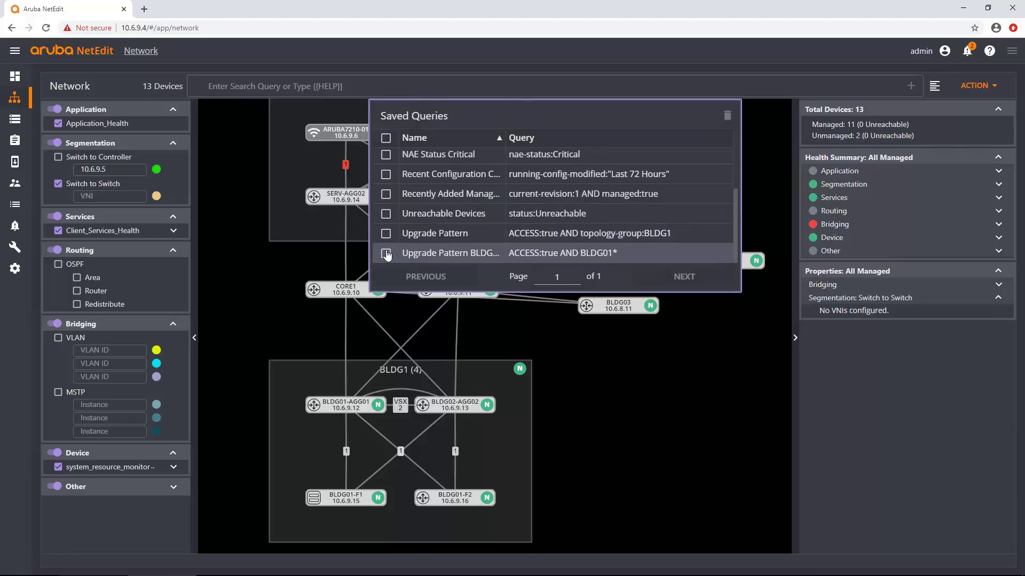
click(451, 254)
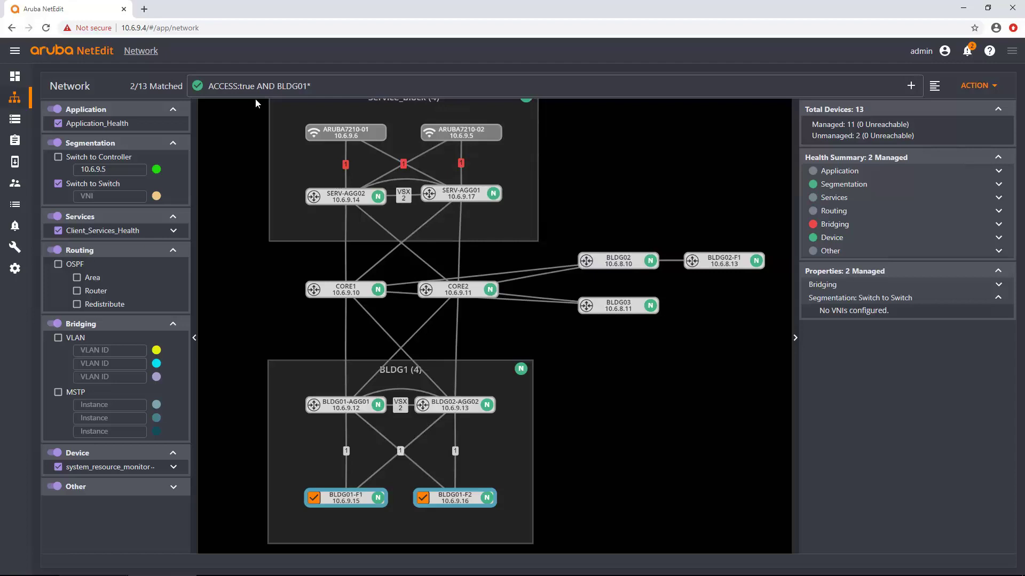
- Append 'AND firmware-modified:' to the query, dismiss the date picker, and select all the query text
click(346, 88)
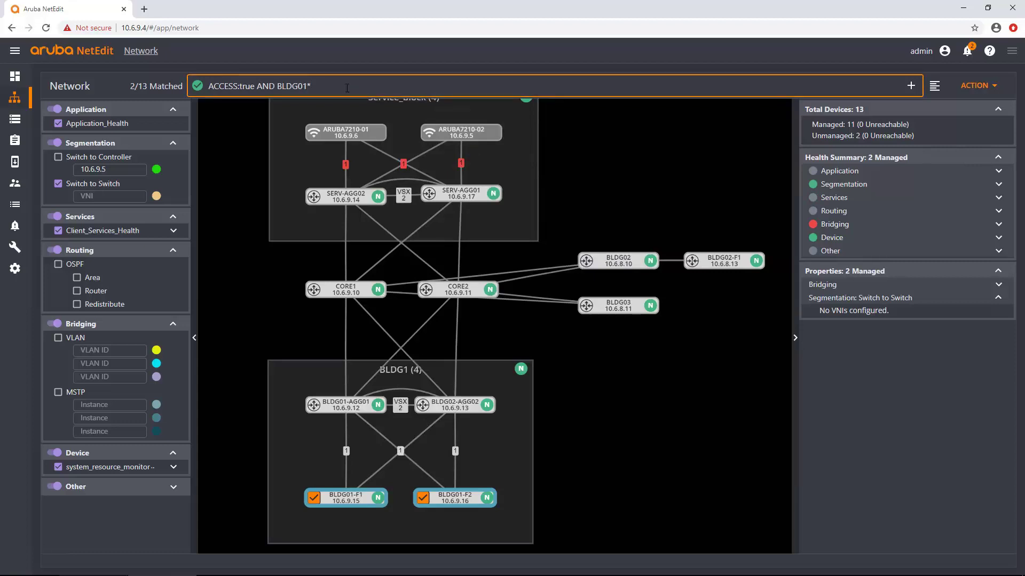
text(AND)
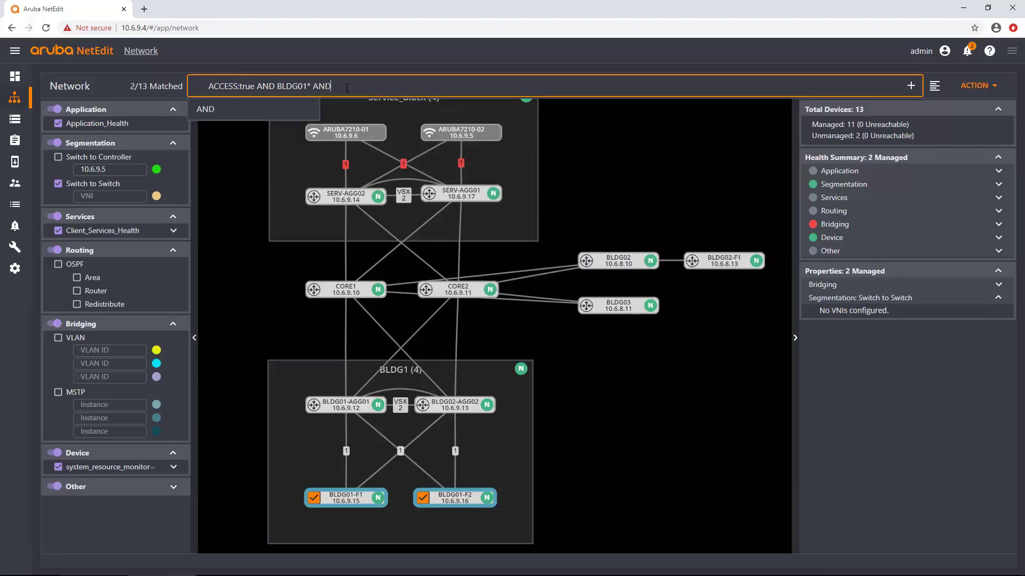
text( fi)
key(Return)
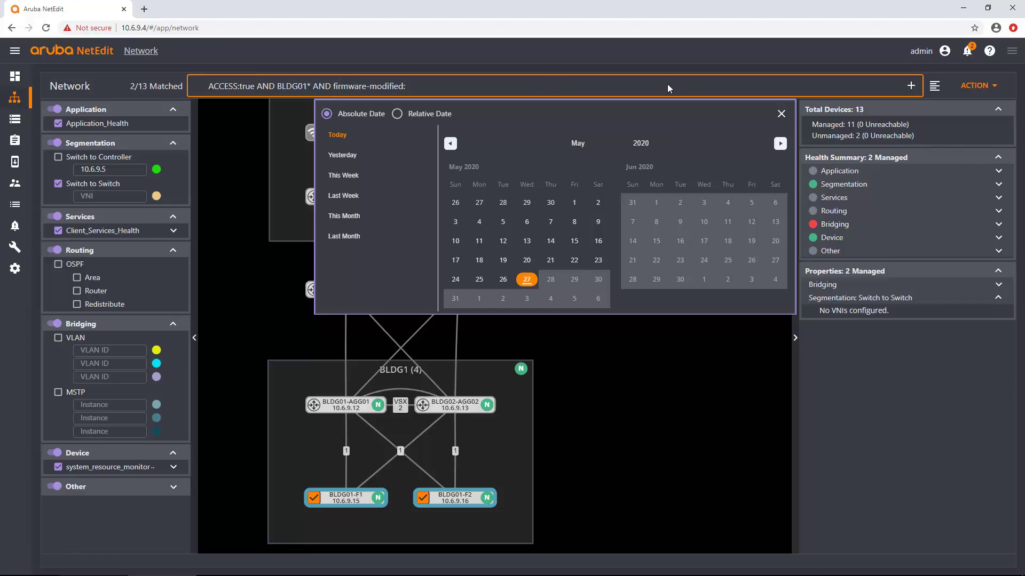
click(585, 87)
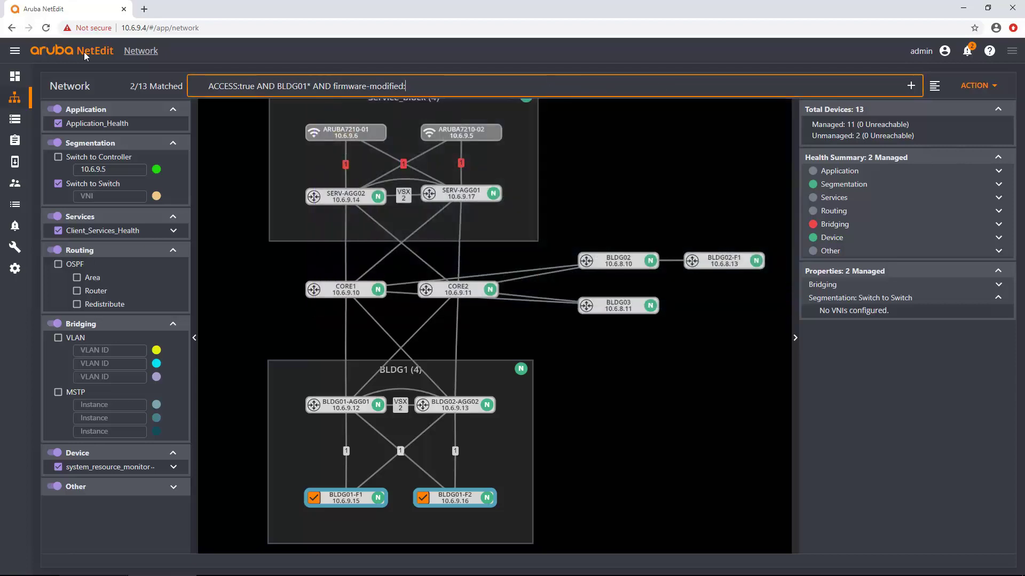
key(ctrl+a)
- Clear the search, then start an Add and Remove configuration solution on switch BLDG02-AGG02
key(BackSpace)
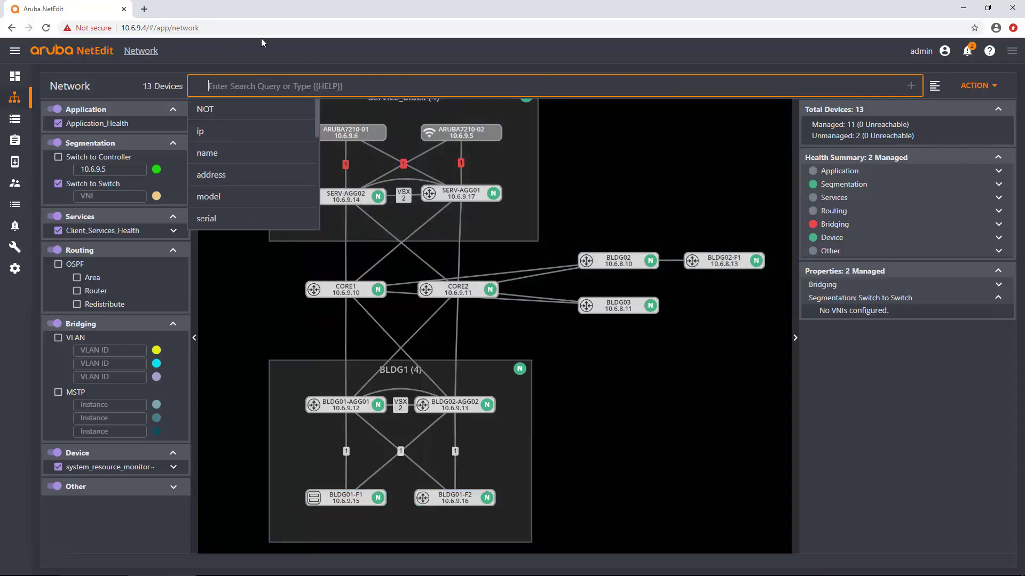
click(694, 386)
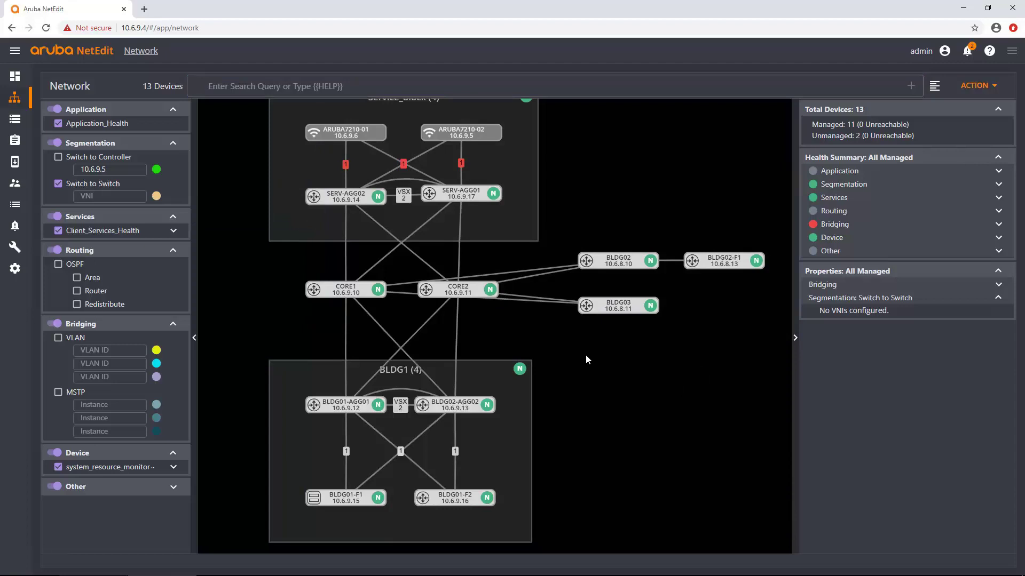
click(461, 405)
right_click(462, 405)
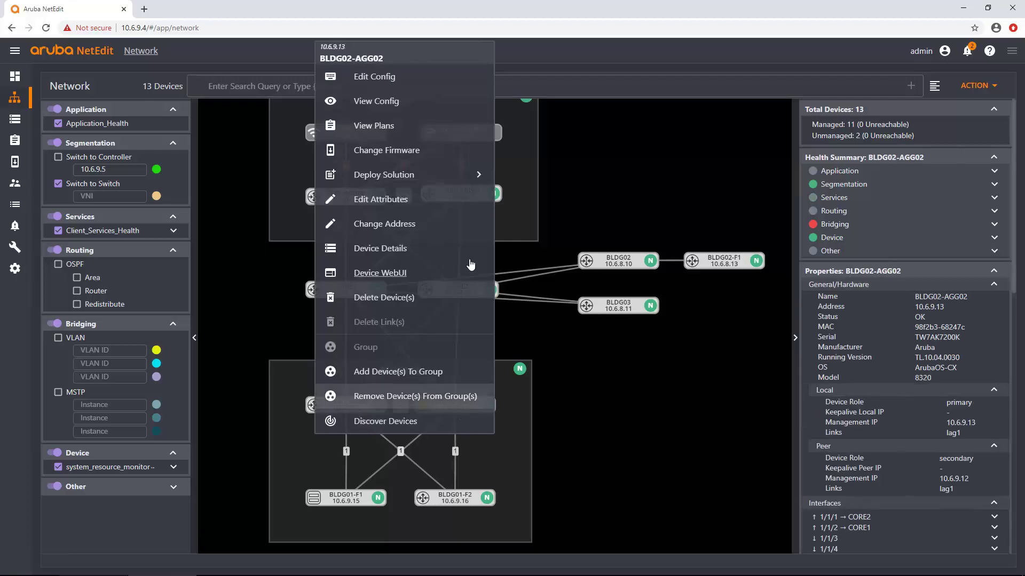
mouse_move(444, 178)
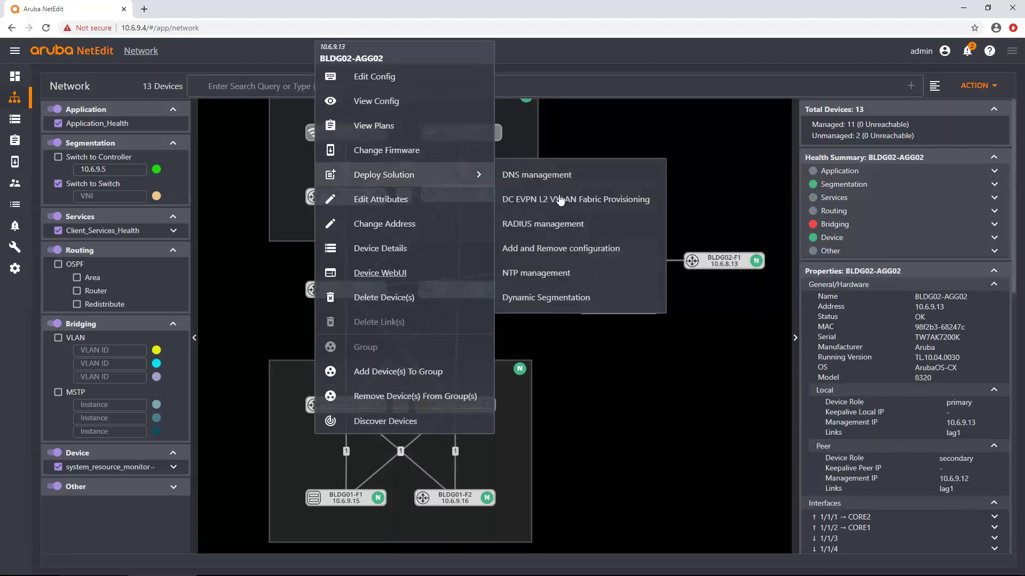
click(580, 253)
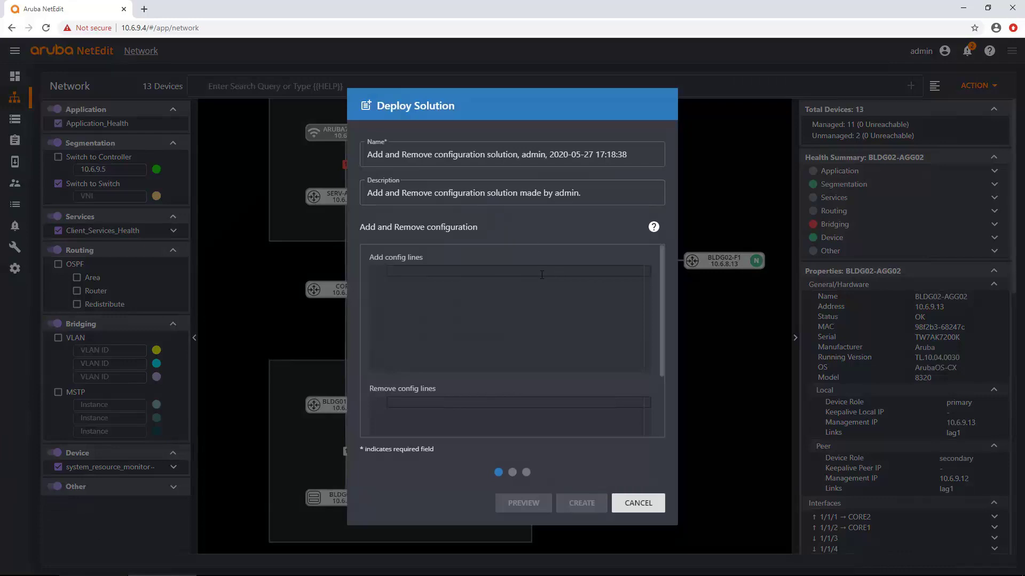
- Replace 'router ospf 1' with 'vlan 1000' in the add config lines and preview it as new line 35
text(router ospf 1)
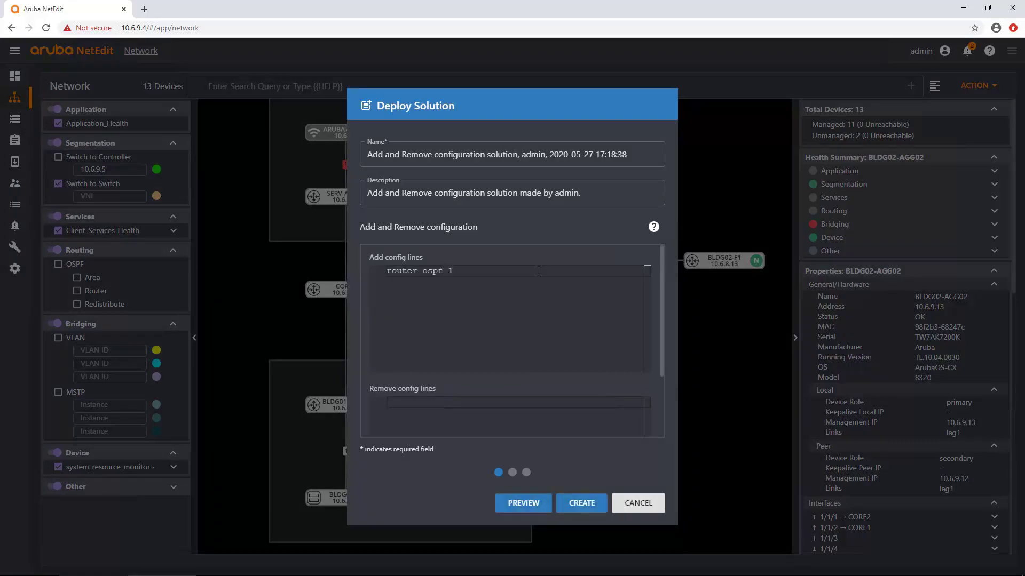
key(ctrl+shift+Left)
key(ctrl+shift+Left)
key(ctrl+shift+Left)
key(BackSpace)
text(vlan 1000)
click(523, 502)
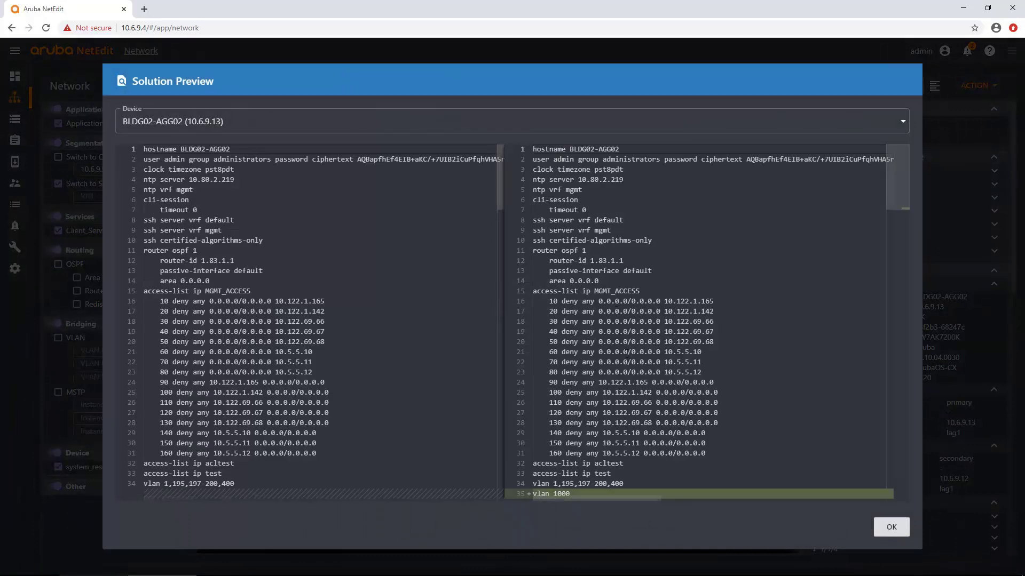
scroll(626, 353, down, 1)
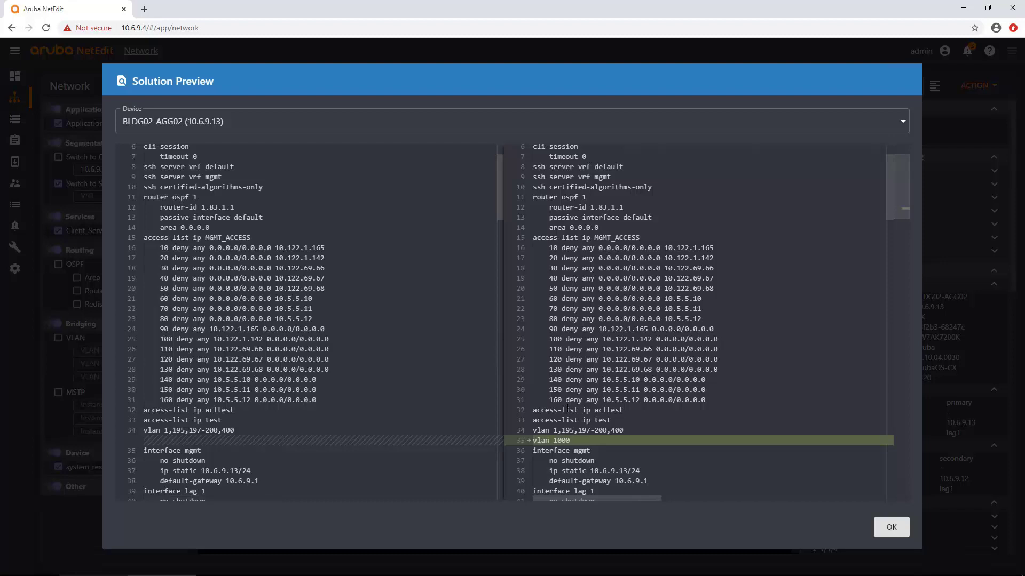
click(893, 528)
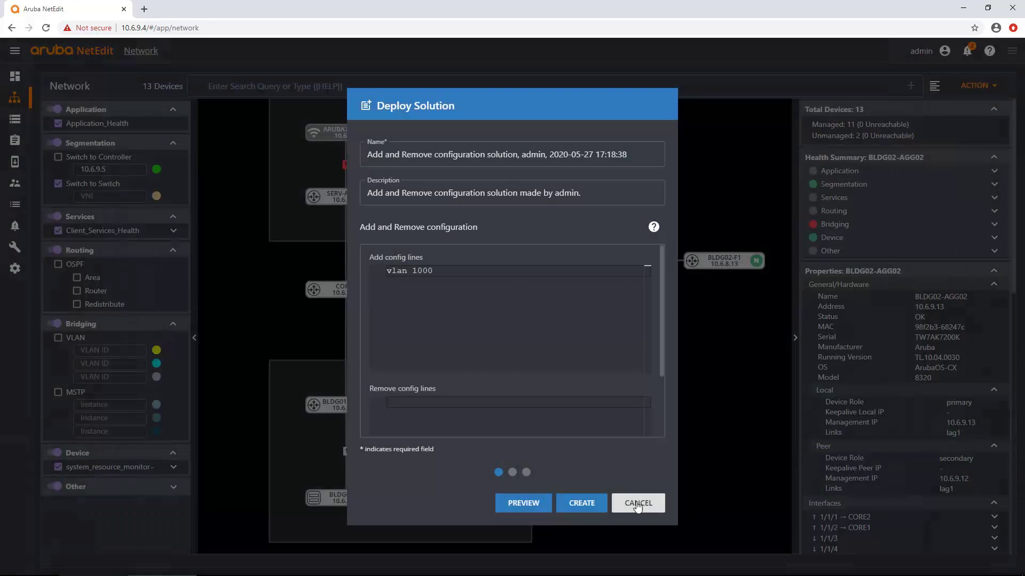
- Cancel the solution and open switch BLDG03's running configuration in the config editor
click(637, 504)
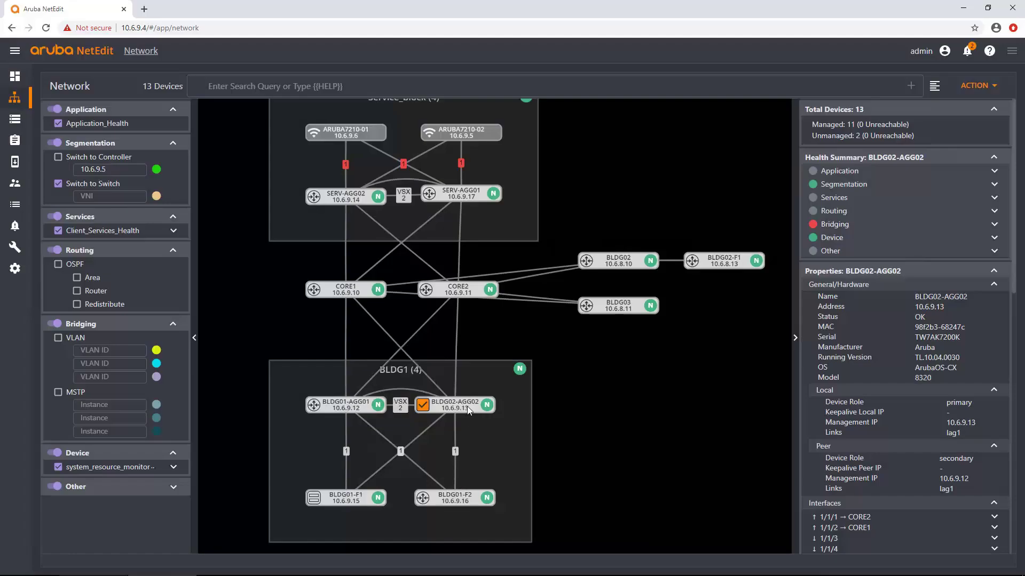
click(620, 308)
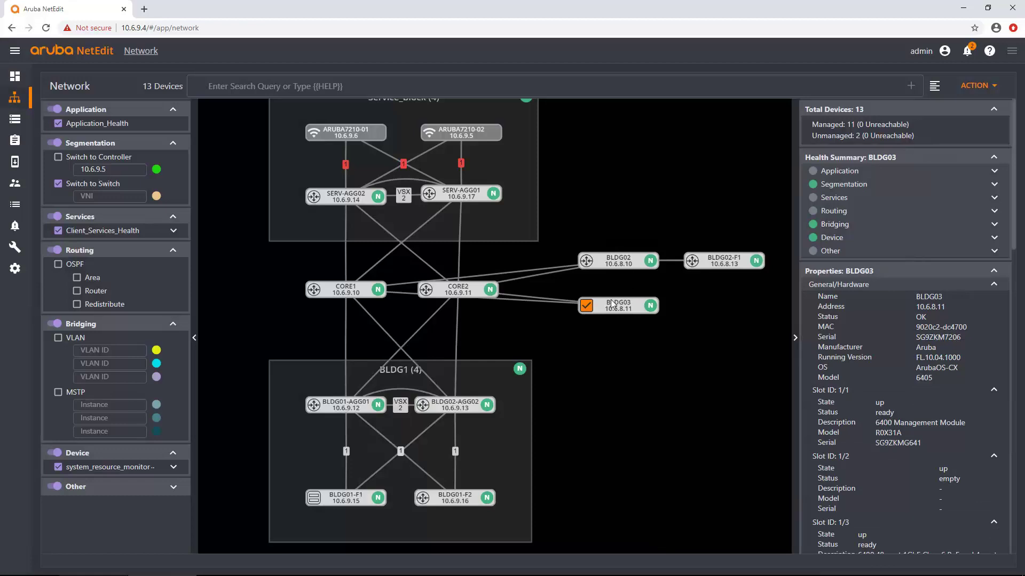
right_click(625, 313)
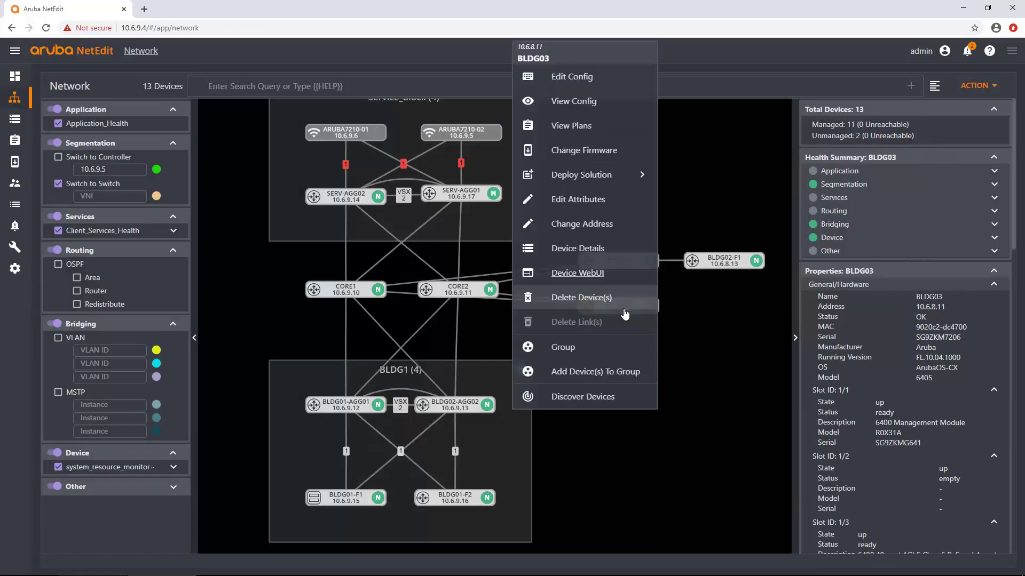
click(592, 78)
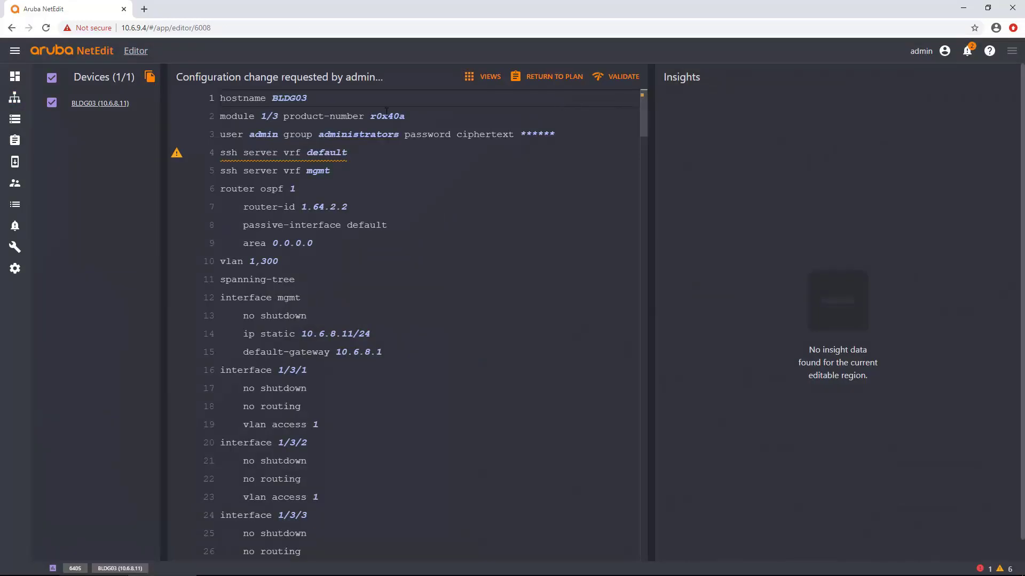
scroll(369, 304, down, 5)
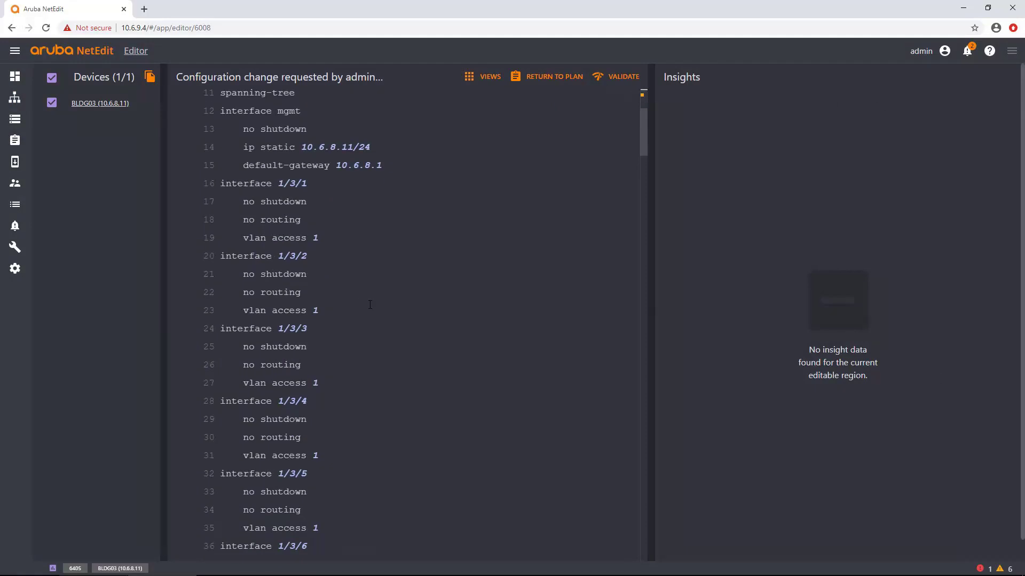
scroll(369, 304, up, 5)
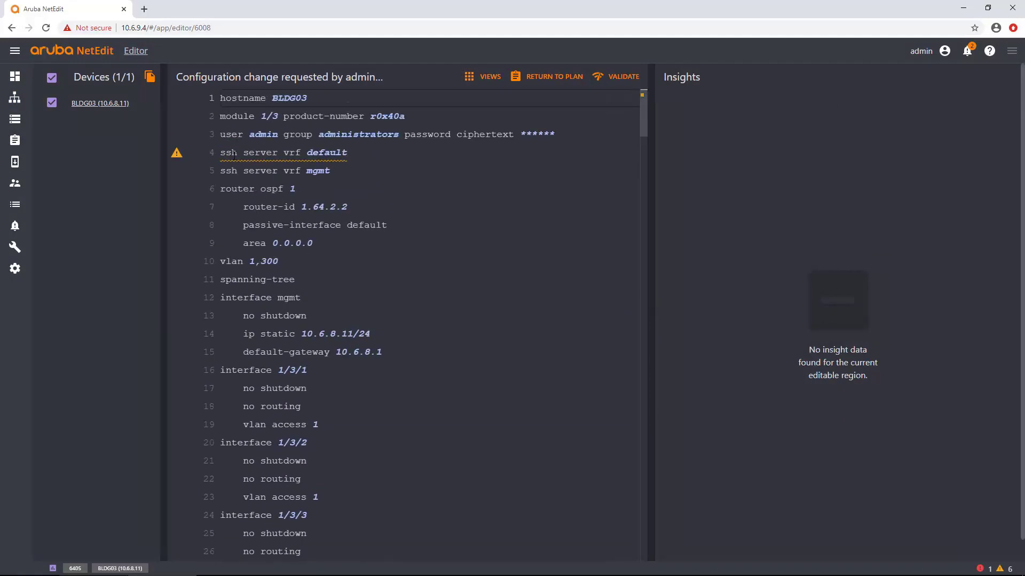
- Replace BLDG03's editor contents with the running config of the 8320 at 10.6.9.12
click(150, 80)
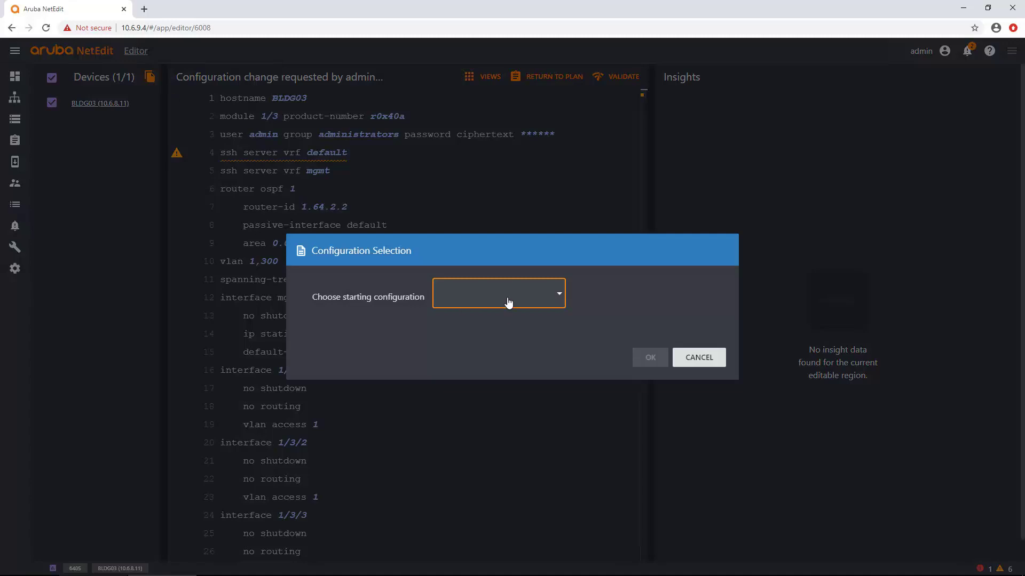
click(508, 302)
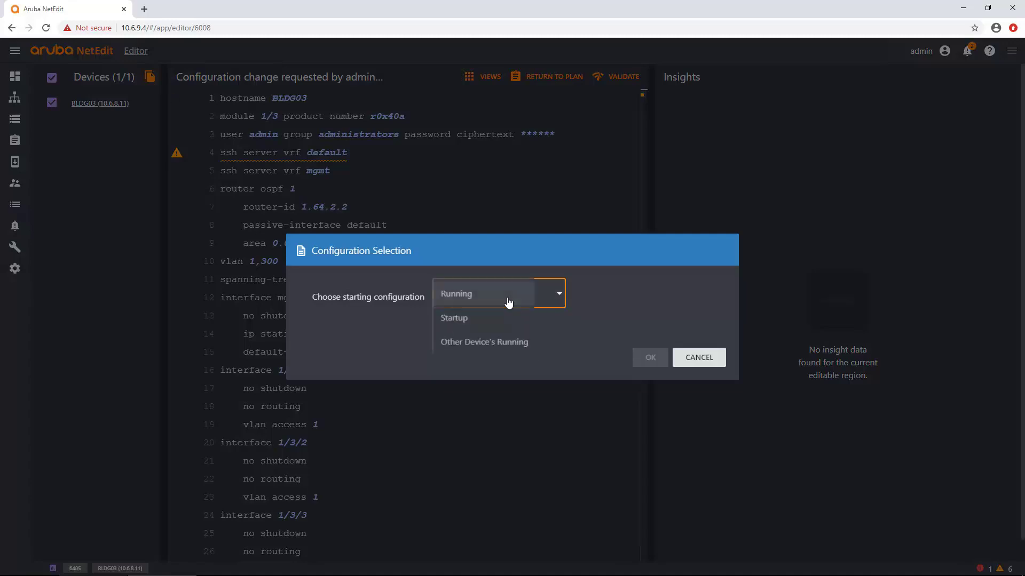
click(495, 345)
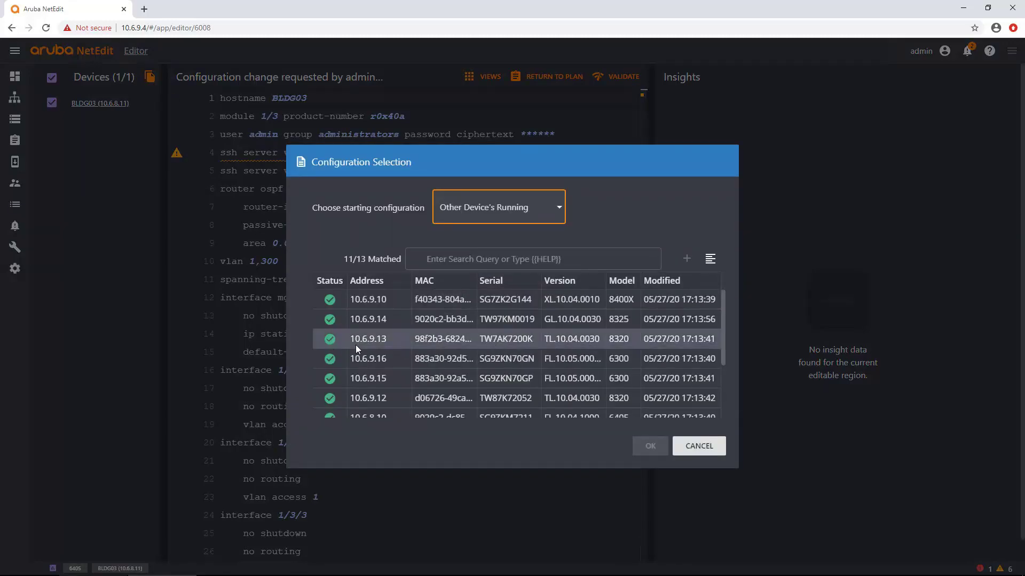
scroll(412, 338, down, 3)
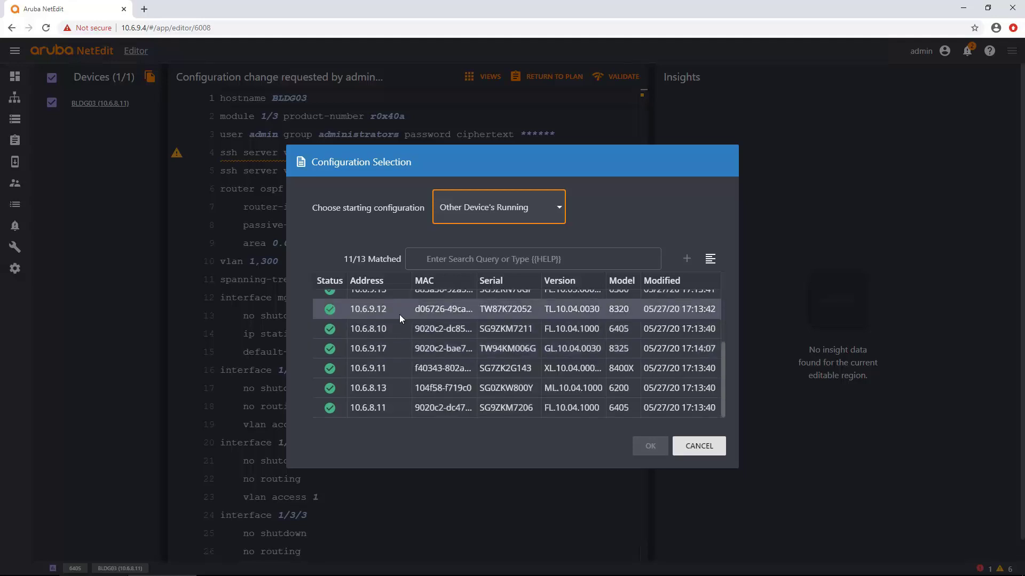
click(385, 312)
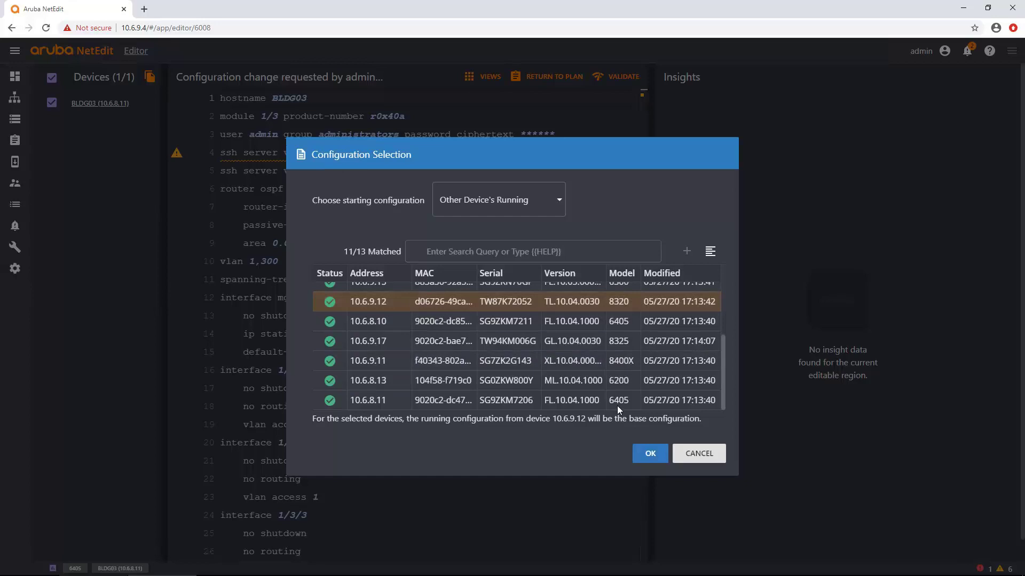
click(648, 454)
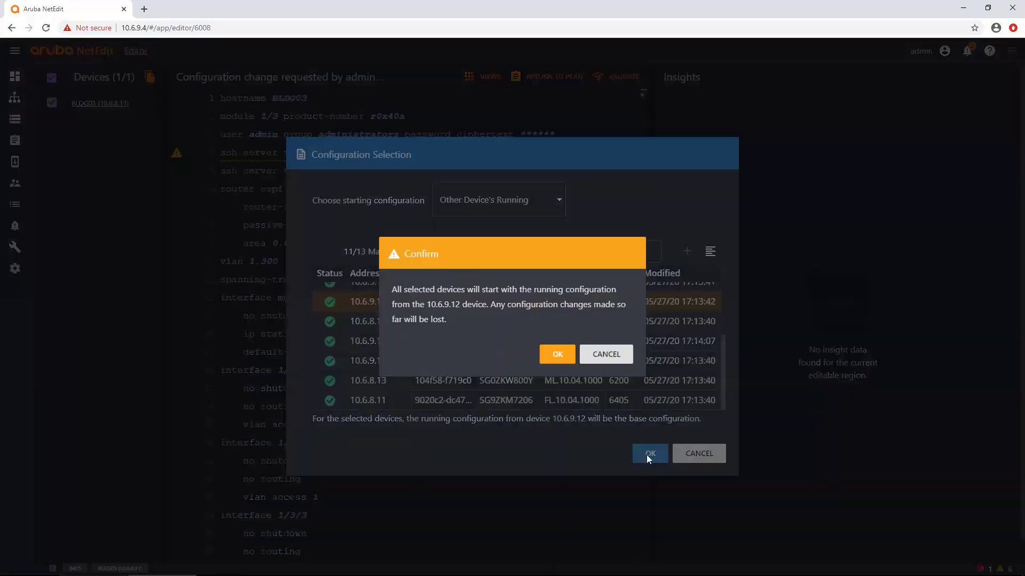
click(555, 355)
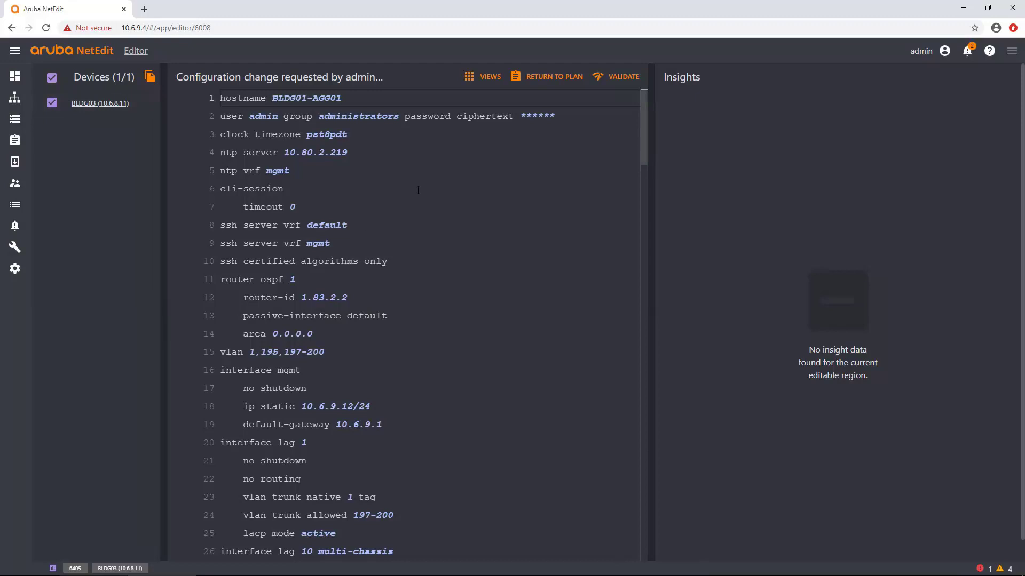
mouse_move(284, 105)
scroll(377, 301, down, 4)
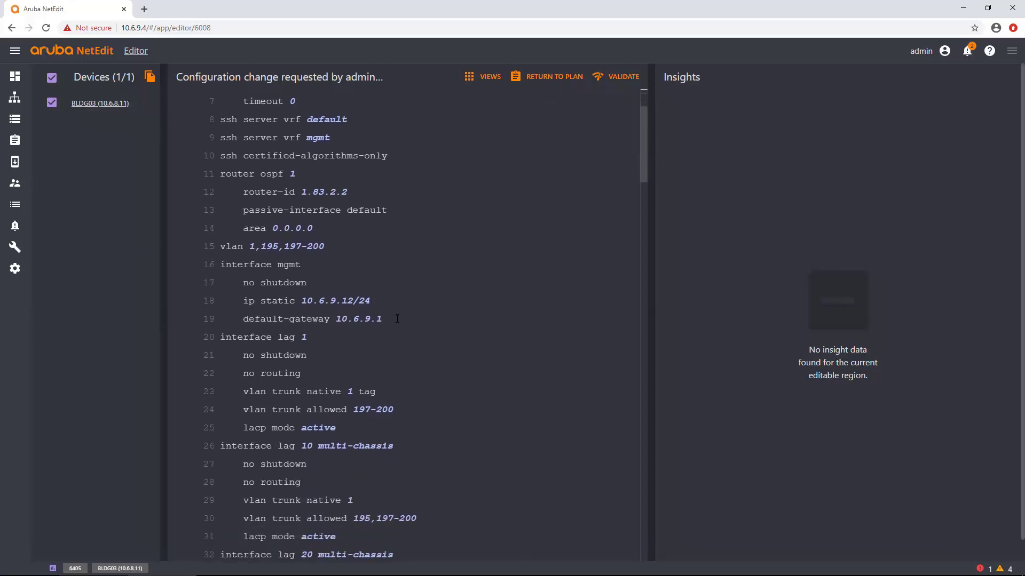